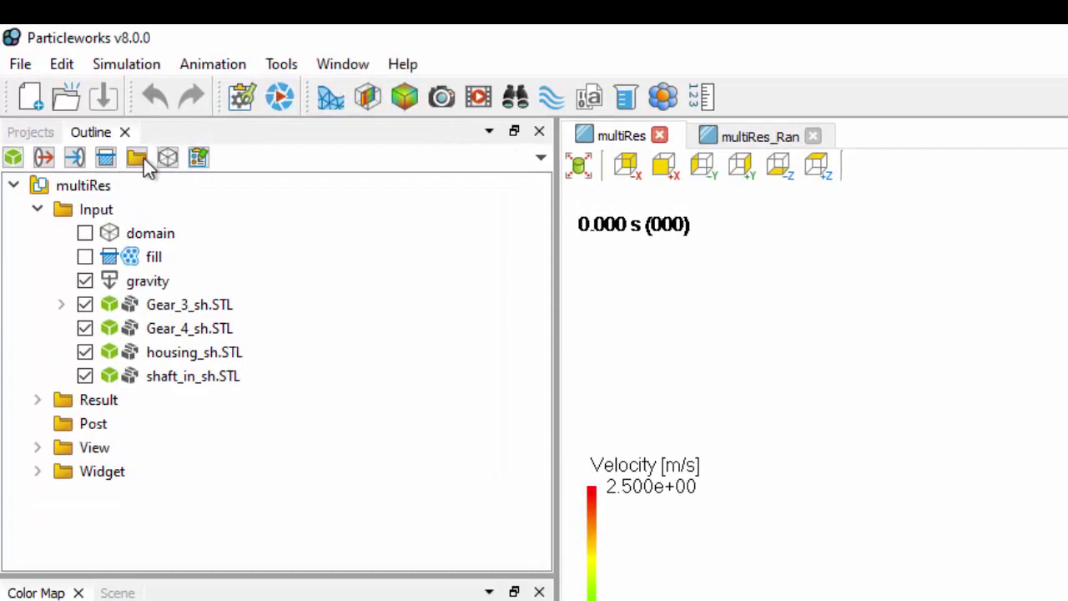
Step: Bring up the Outline panel's add-item menu for the multiRes inputs
left_click(144, 159)
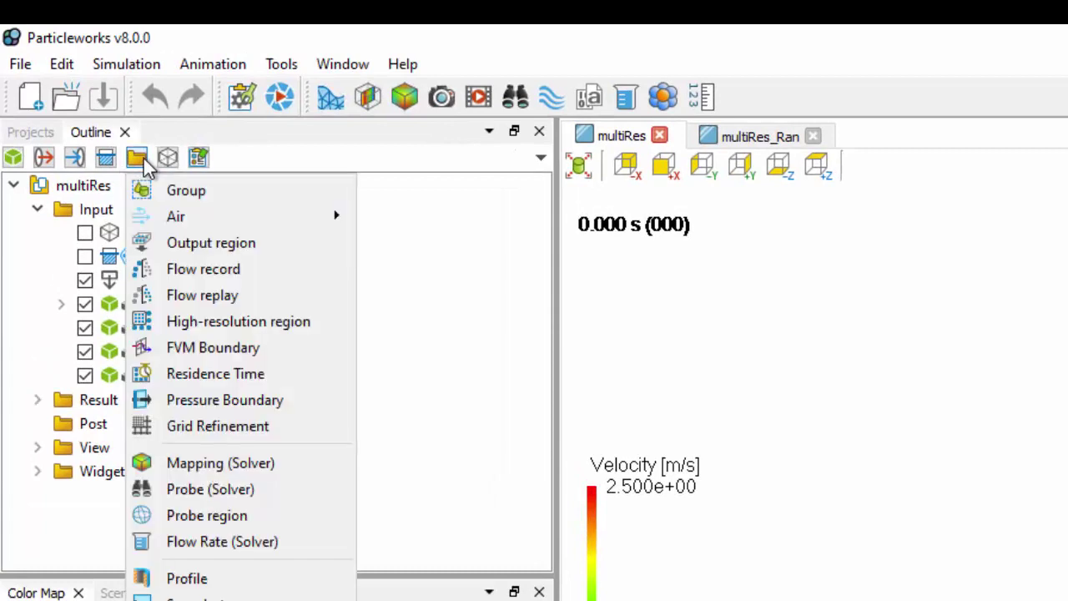
Step: Add high-resolution region fine_region and size it to about 127 × 50 × 141 mm over the gears
left_click(200, 323)
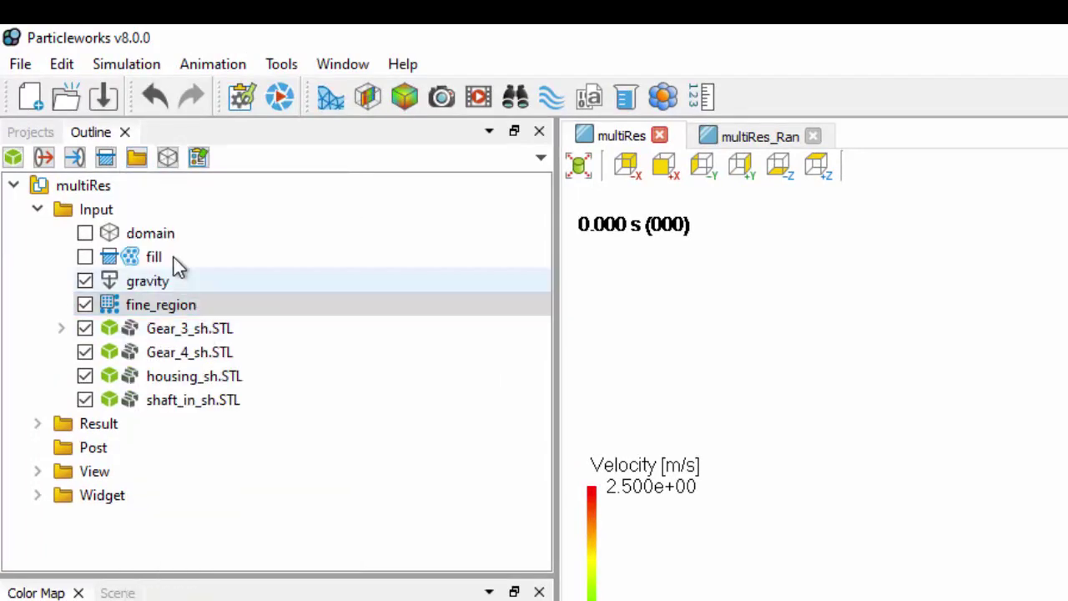
left_click(194, 309)
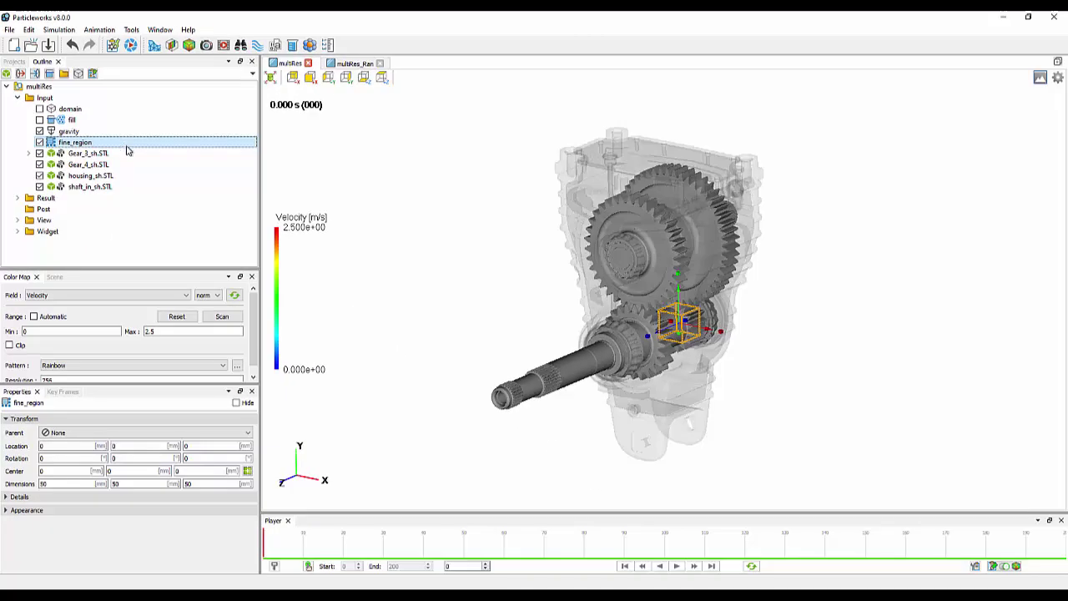
left_click(705, 334)
left_click_drag(705, 333, 728, 337)
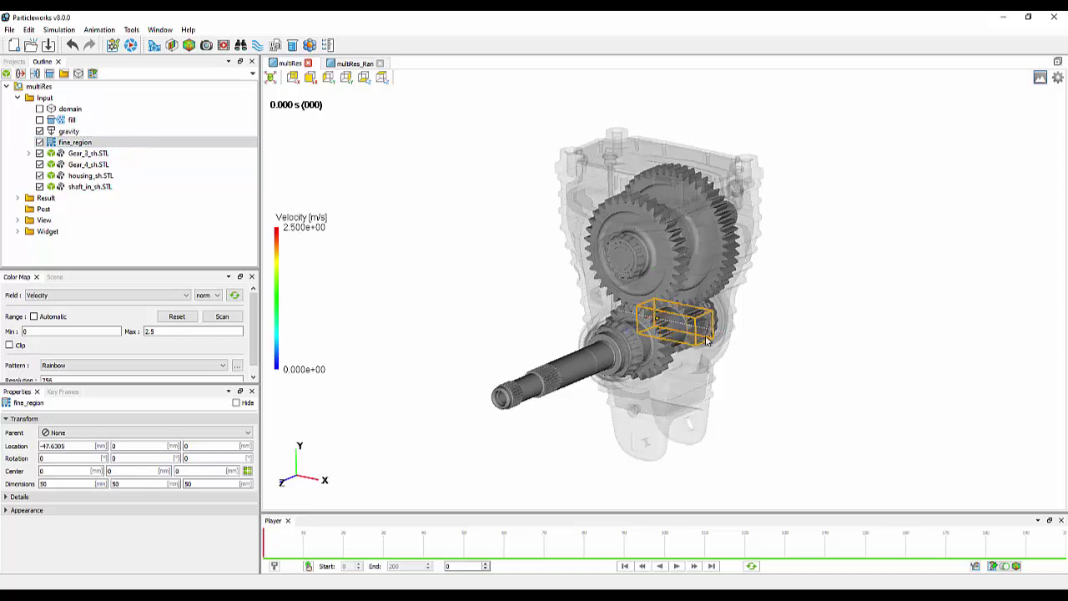
left_click_drag(646, 338, 615, 359)
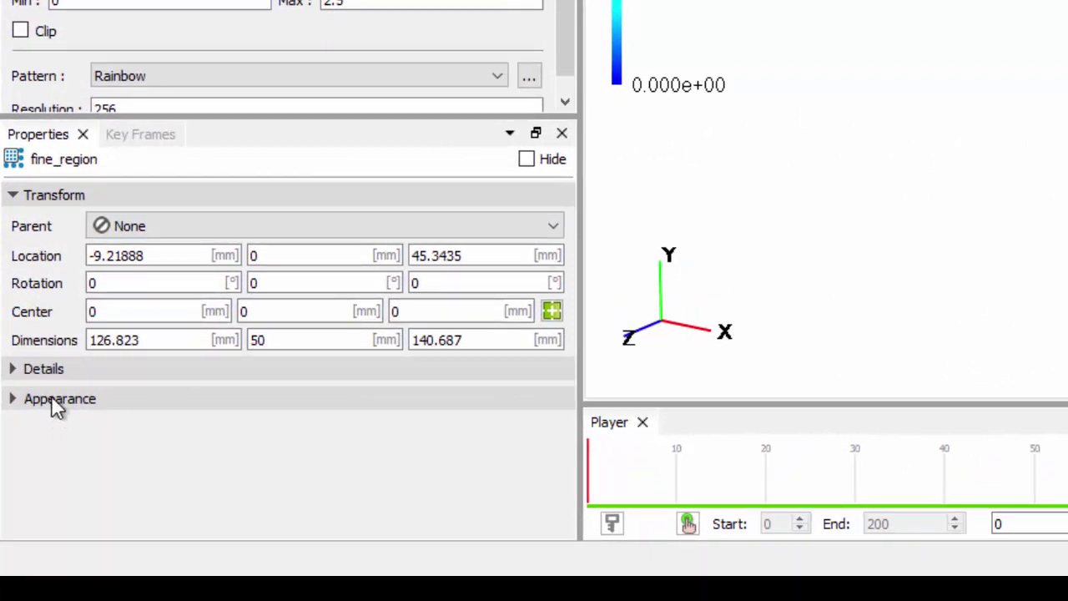
Step: Make fine_region a File Region using model 14: highRes_1.stl
left_click(61, 369)
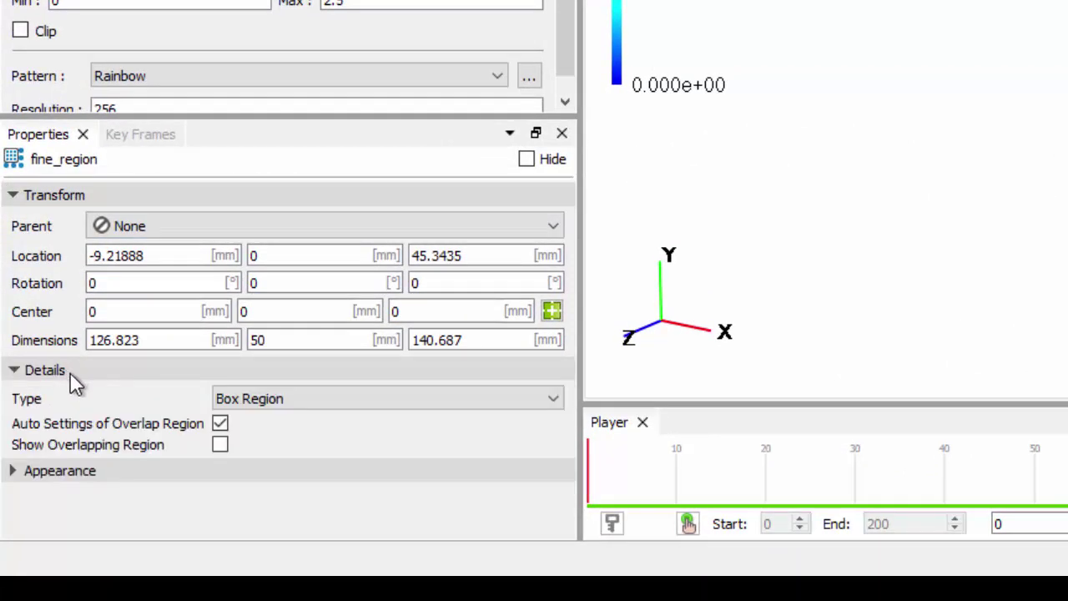
left_click(267, 409)
left_click(267, 436)
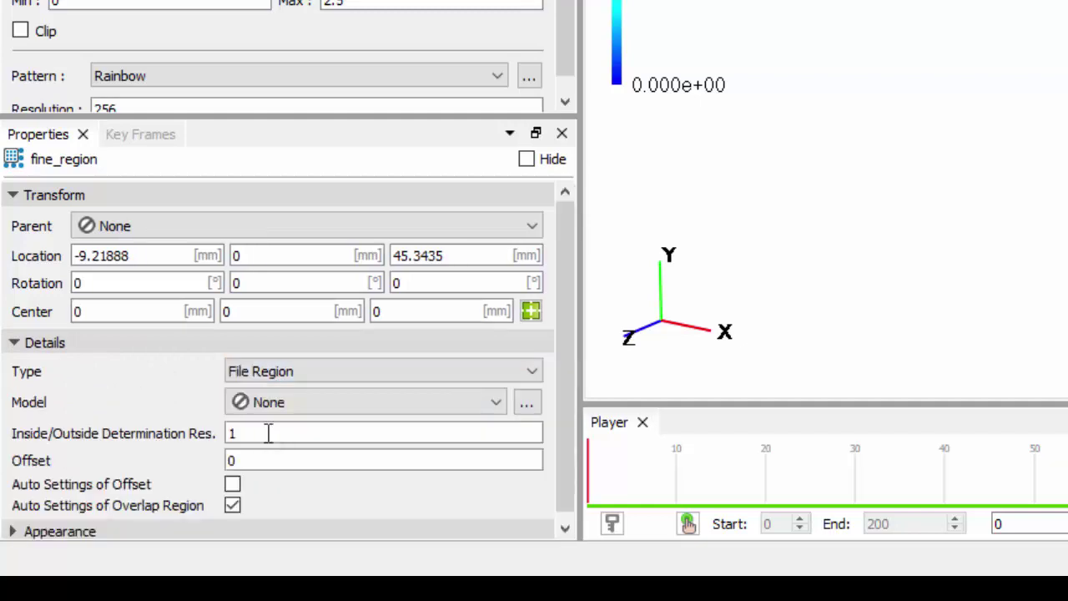
left_click(453, 402)
scroll(494, 508, "down", 1)
scroll(497, 521, "down", 2)
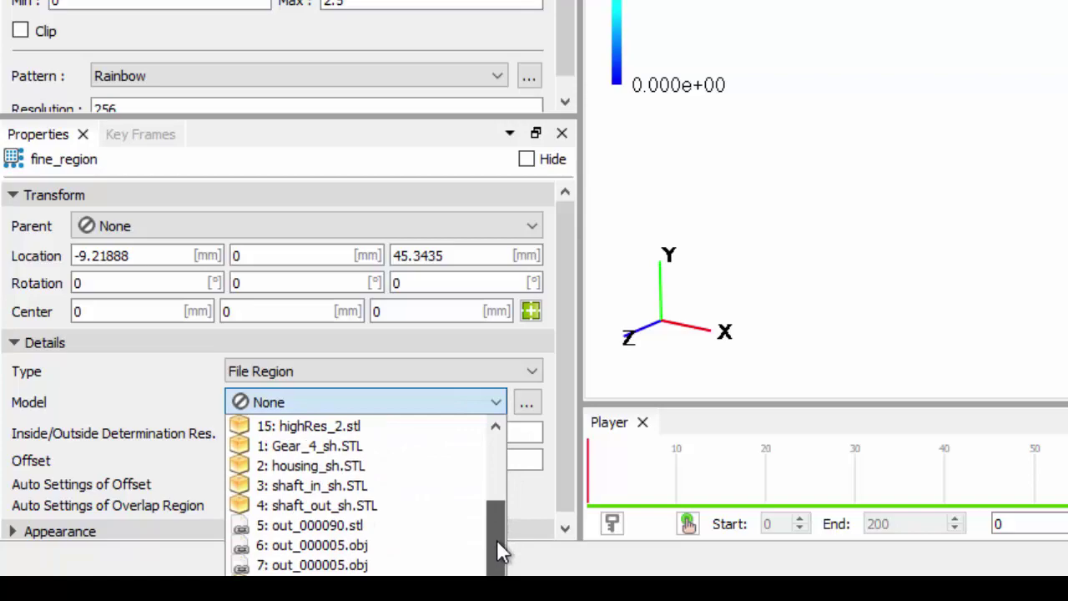
scroll(358, 484, "up", 1)
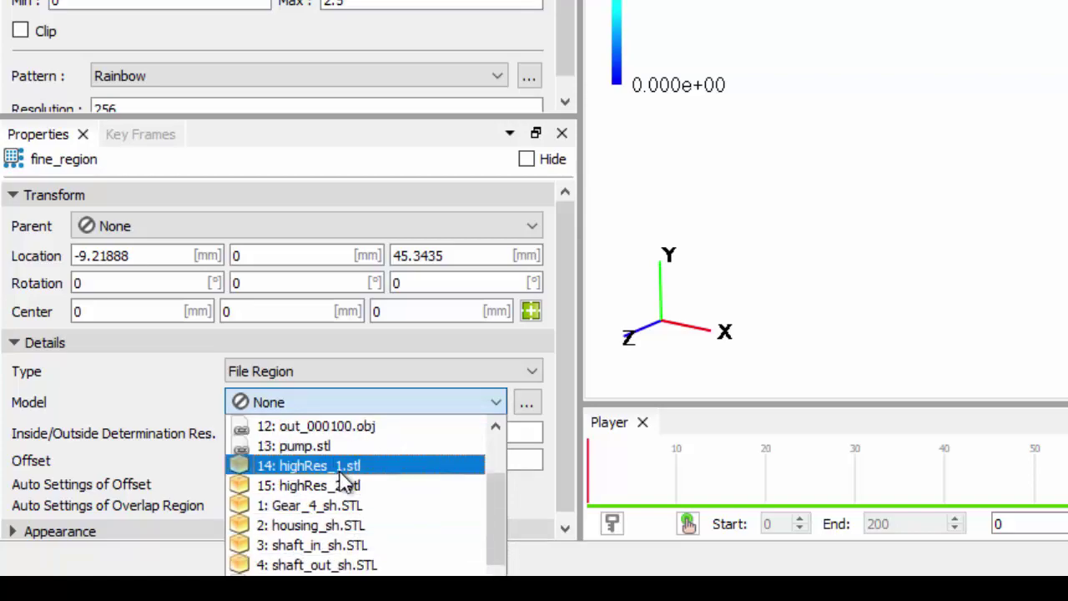
left_click(342, 466)
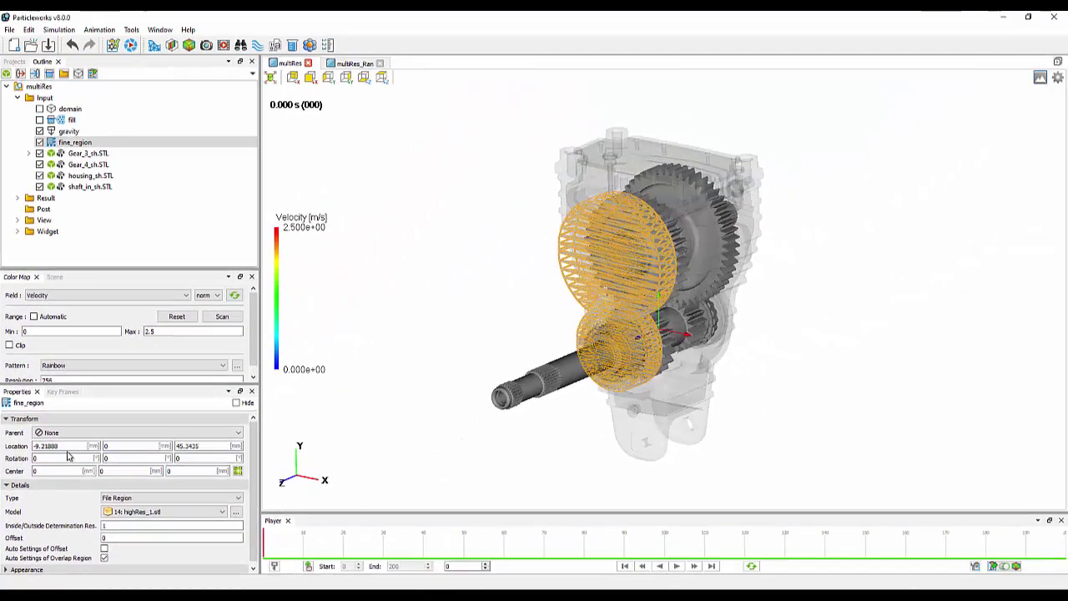
Step: Set fine_region's Location X and Z to 0
double_click(153, 268)
type("0")
key("Tab")
key("Tab")
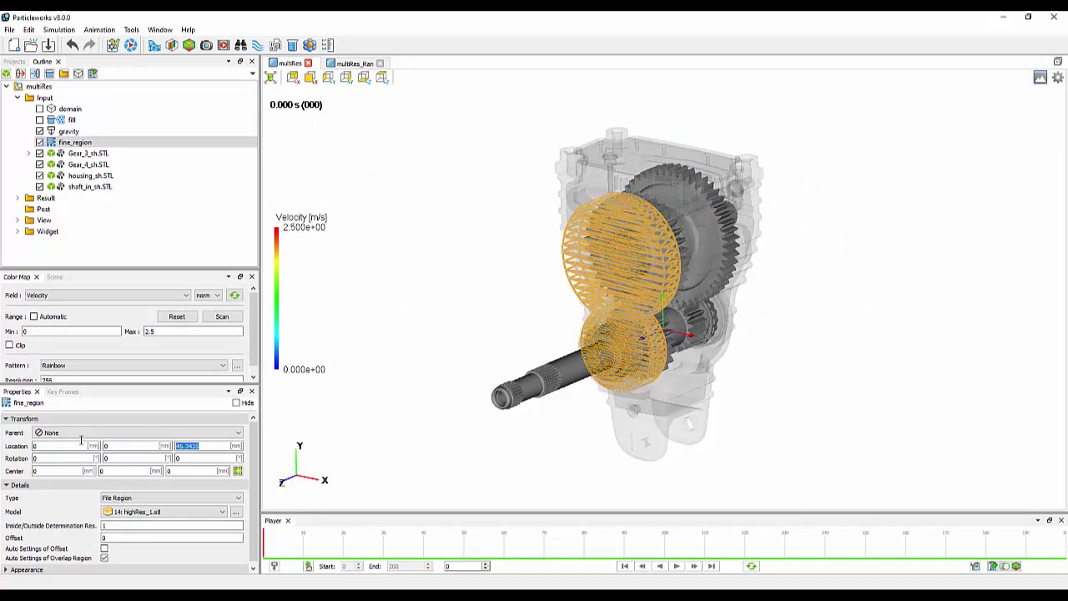
type("0")
key("Tab")
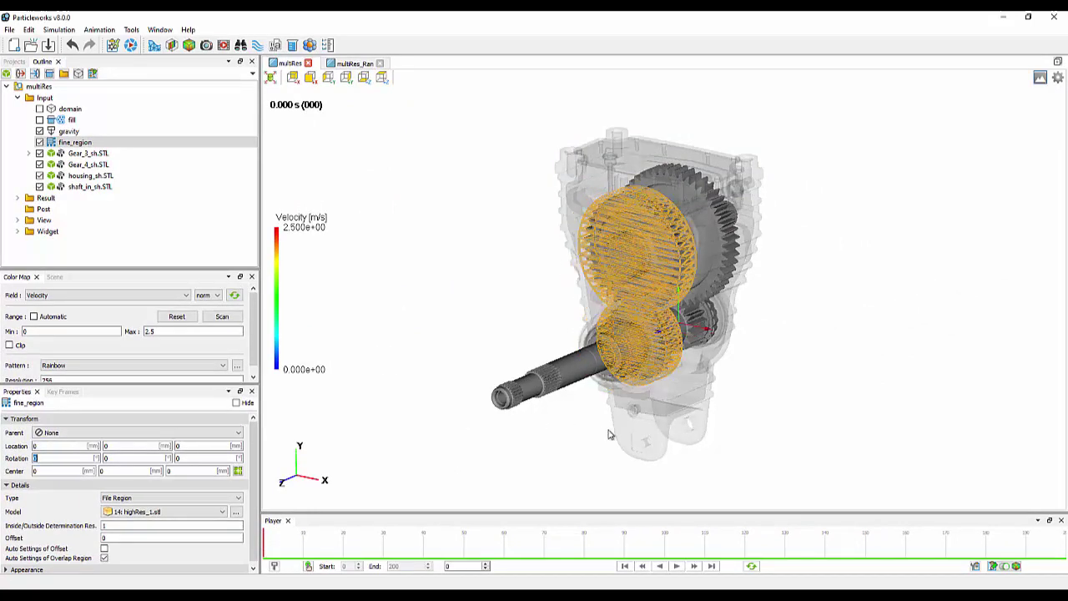
Step: Duplicate fine_region as fine_region_1 and give it model 15: highRes_2.stl for the lower gear
left_click(313, 80)
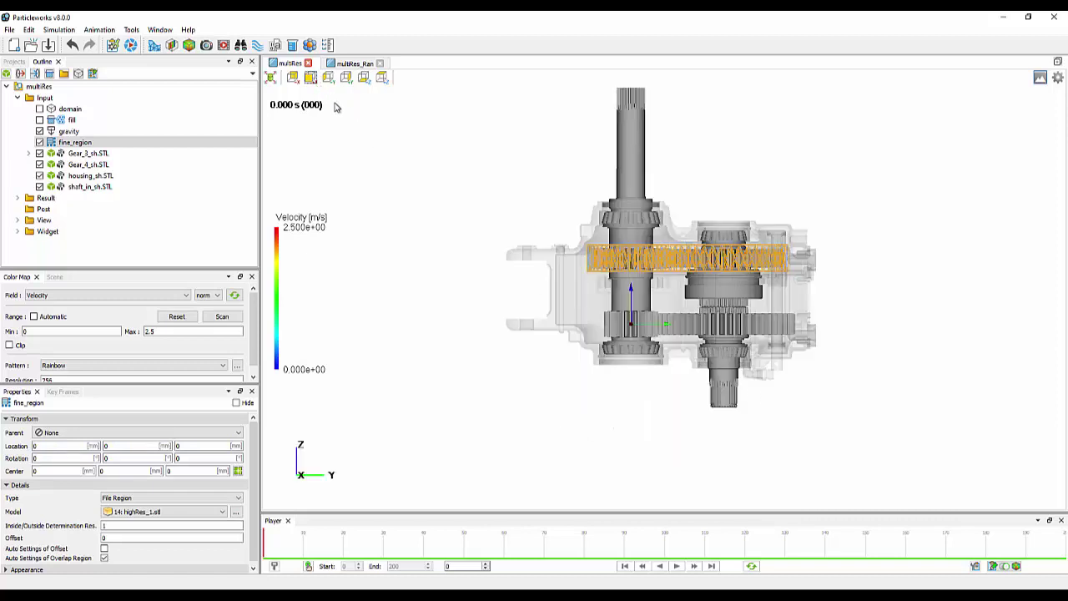
right_click(103, 144)
left_click(145, 193)
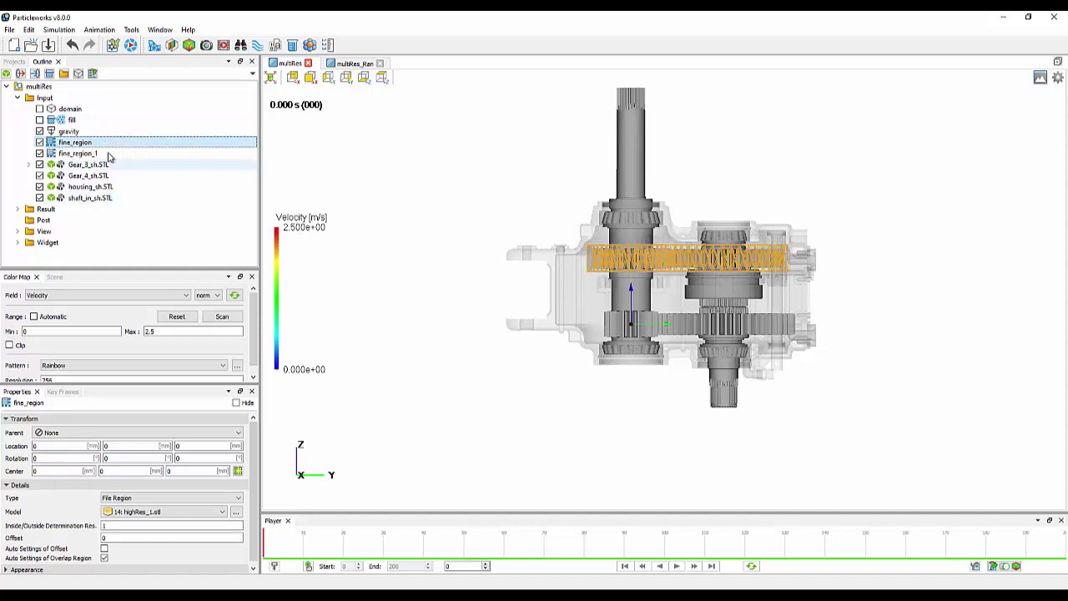
left_click(174, 510)
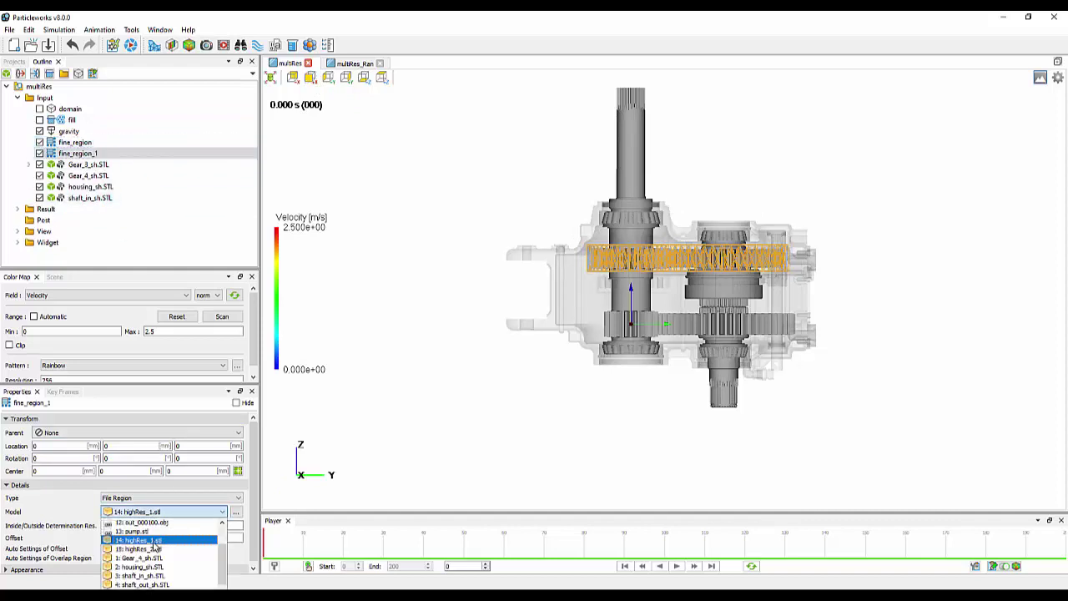
left_click(181, 558)
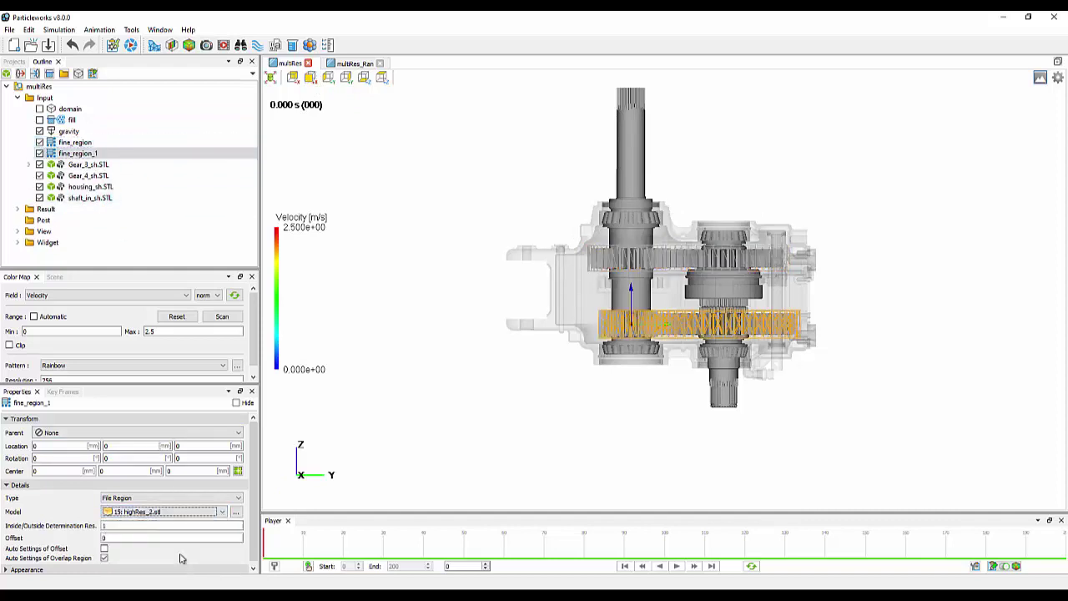
left_click(470, 376)
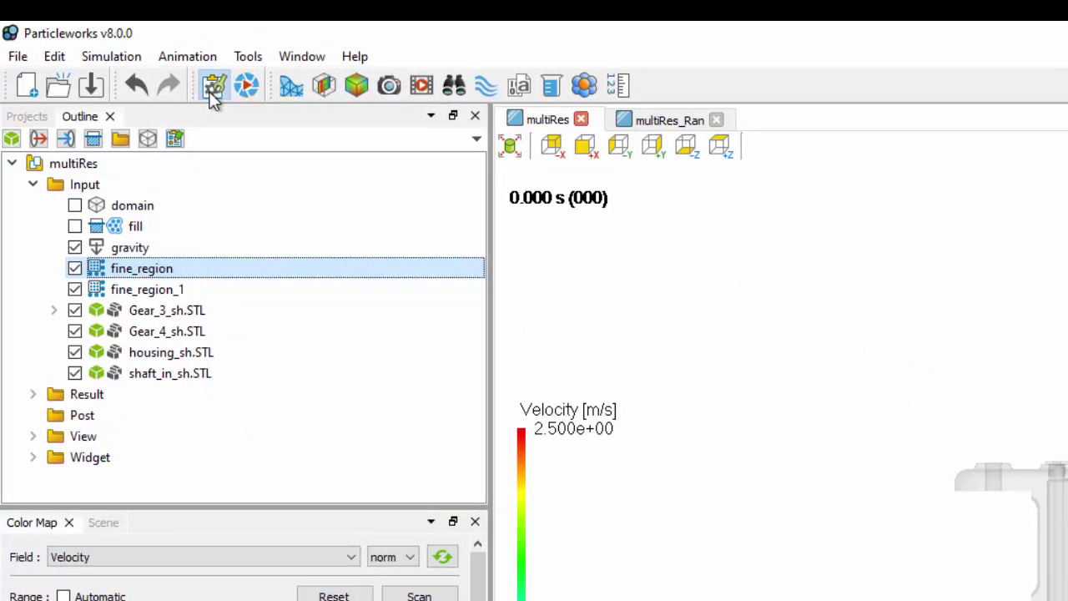
Step: Set Multi-Resolution Type to Multi-Resolution on the Run dialog's MPS page
left_click(214, 91)
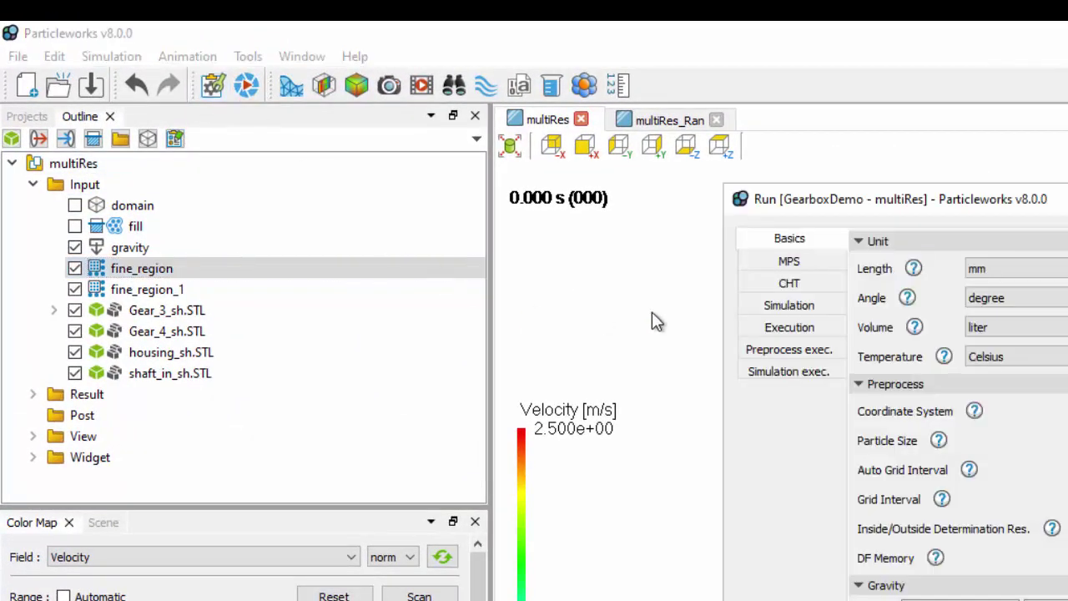
left_click(787, 263)
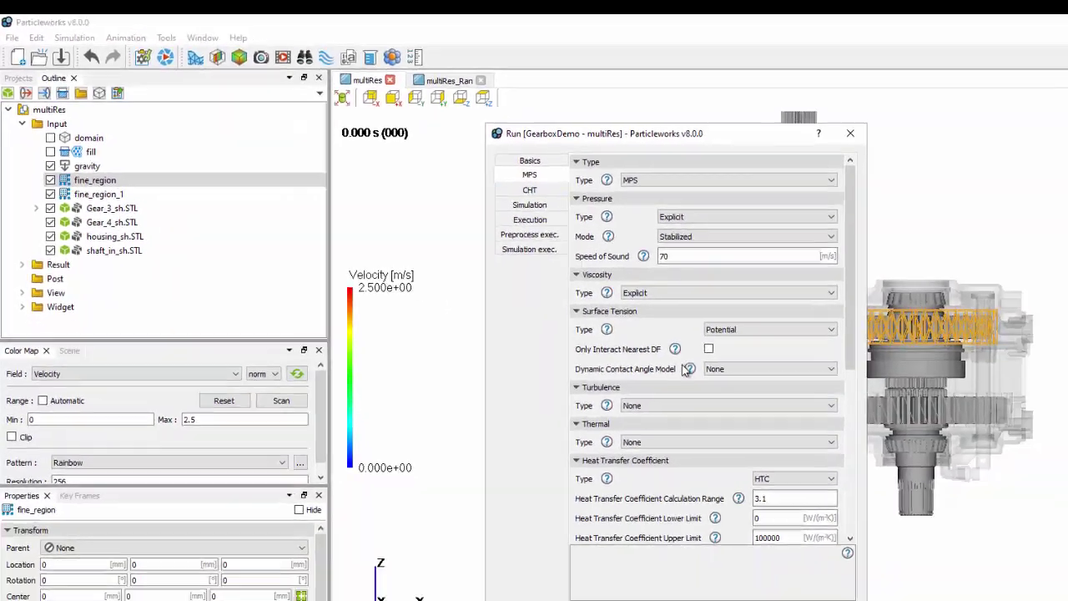
scroll(684, 370, "down", 10)
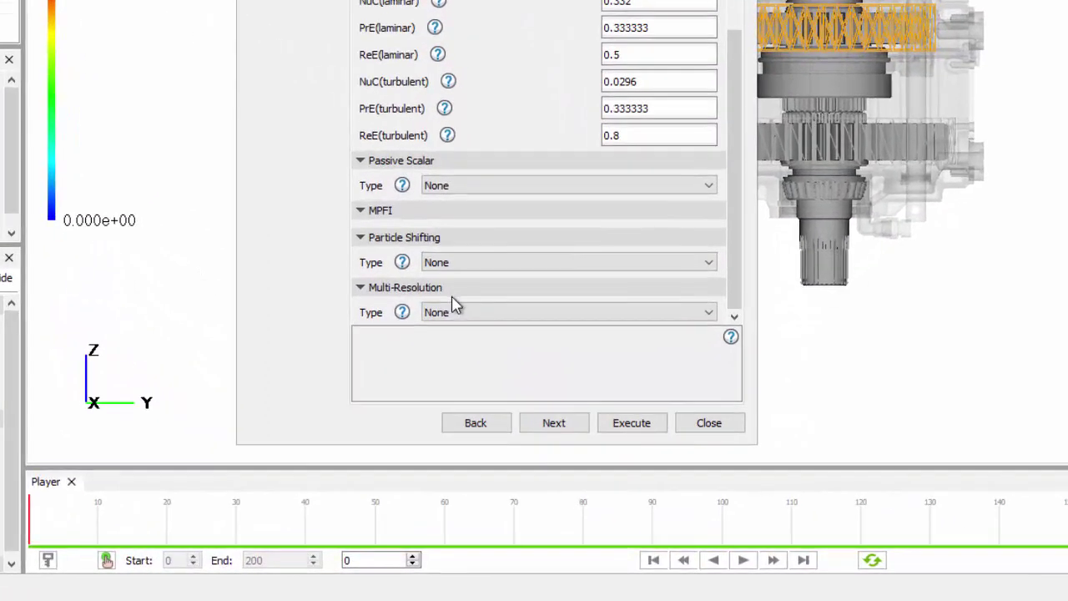
left_click(460, 337)
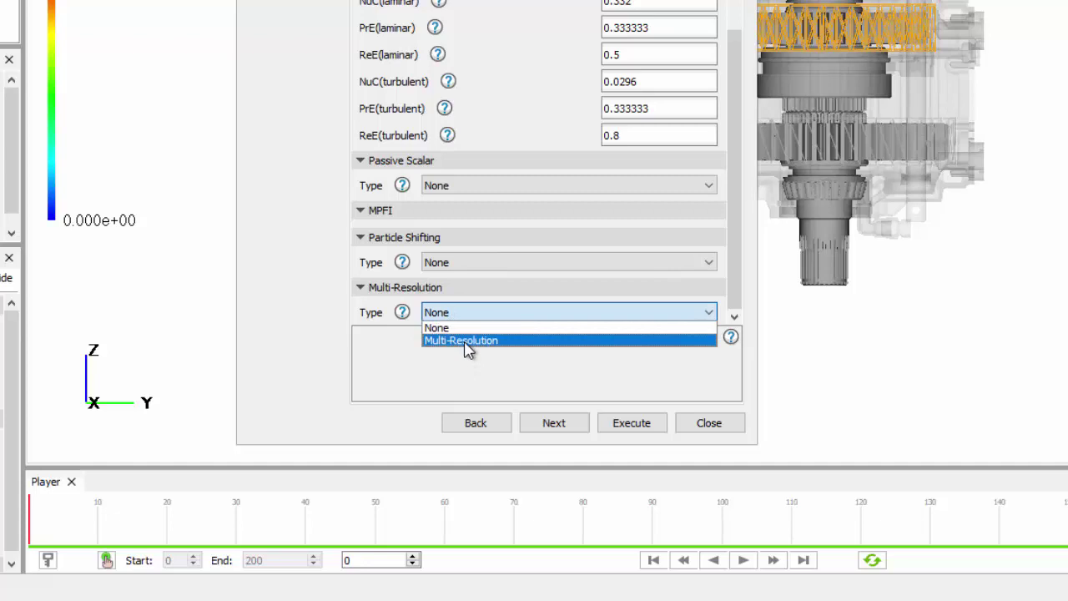
left_click(464, 341)
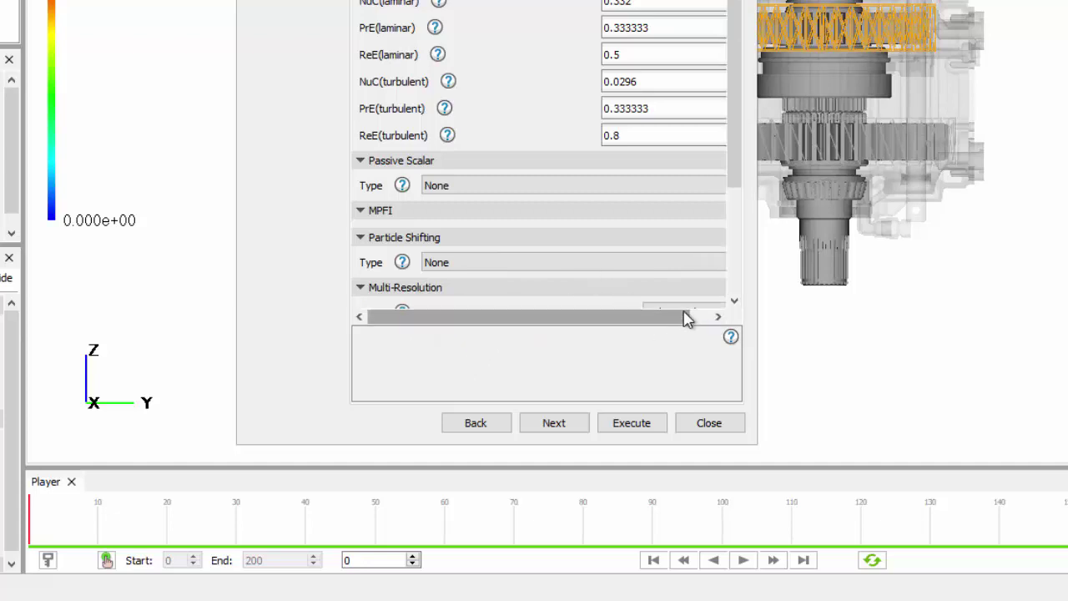
scroll(711, 218, "down", 5)
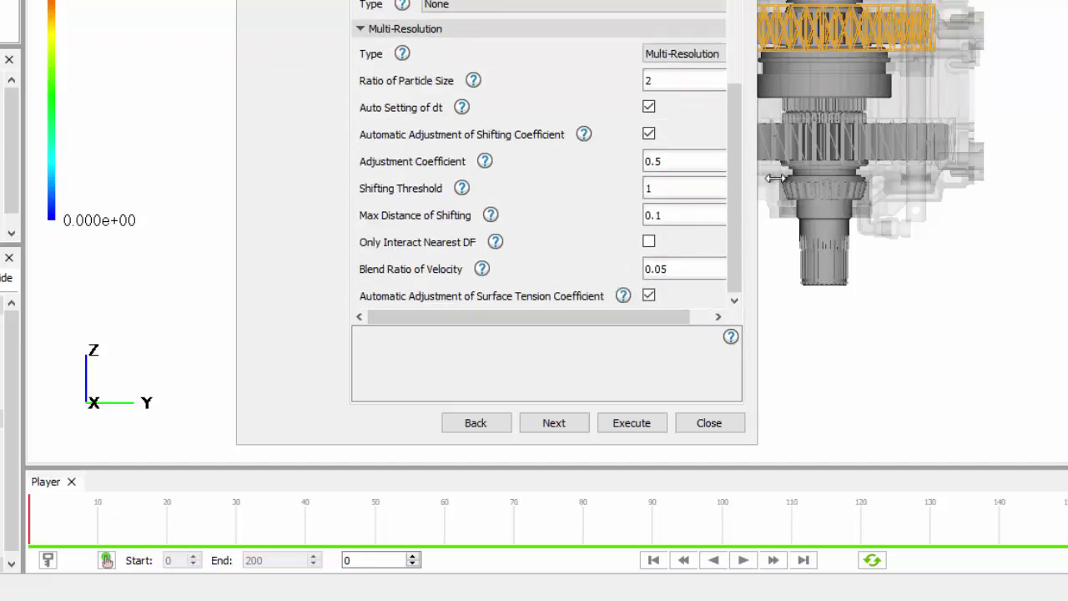
left_click_drag(758, 178, 907, 178)
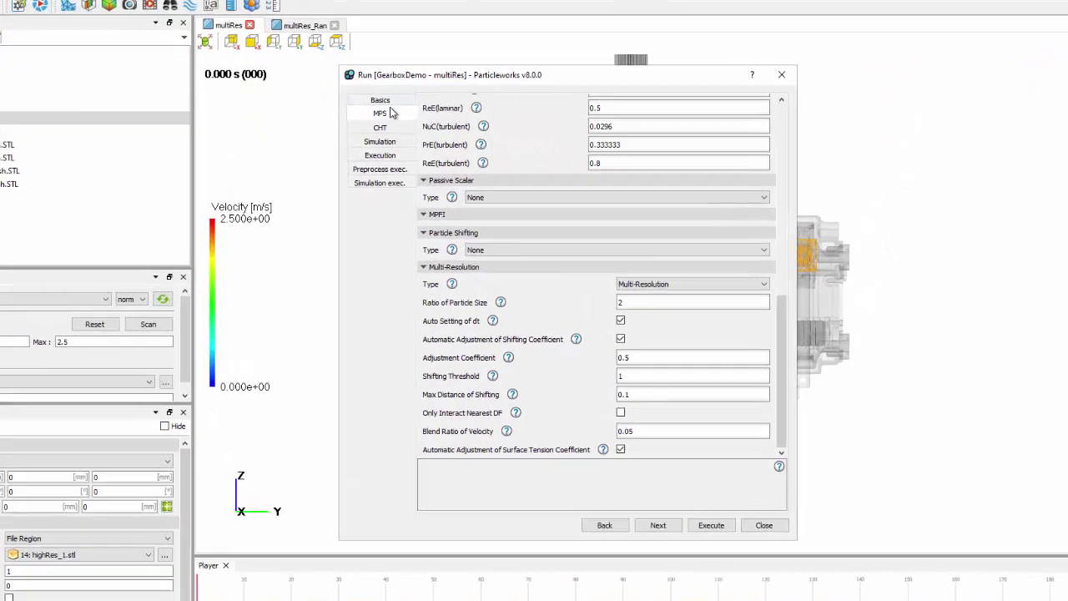
Step: Check the 1.5 mm particle size on Basics, then change the MPS Ratio of Particle Size to 4
left_click(419, 137)
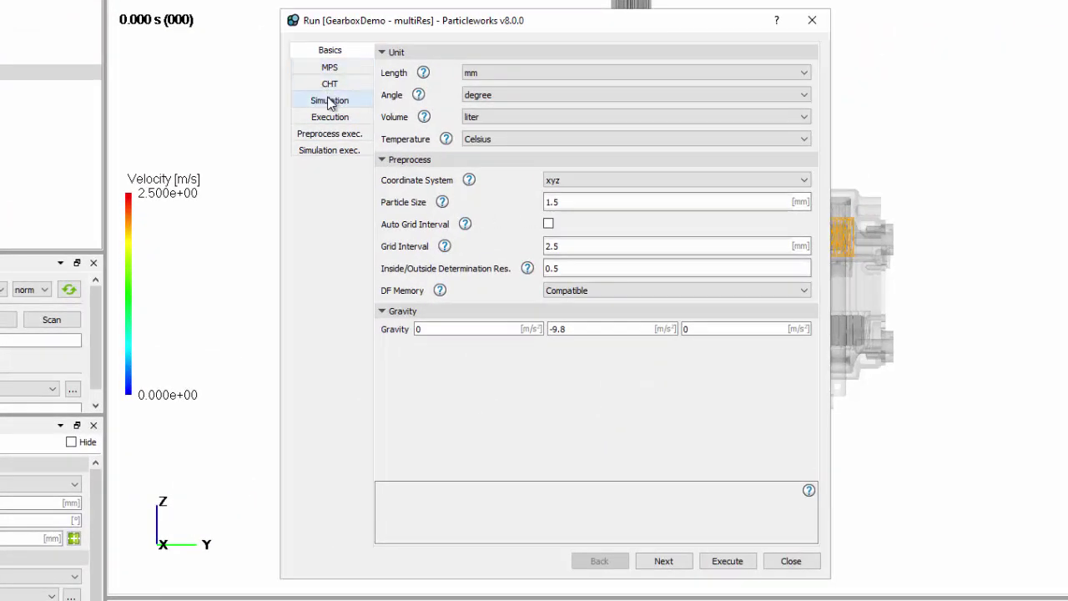
left_click(329, 67)
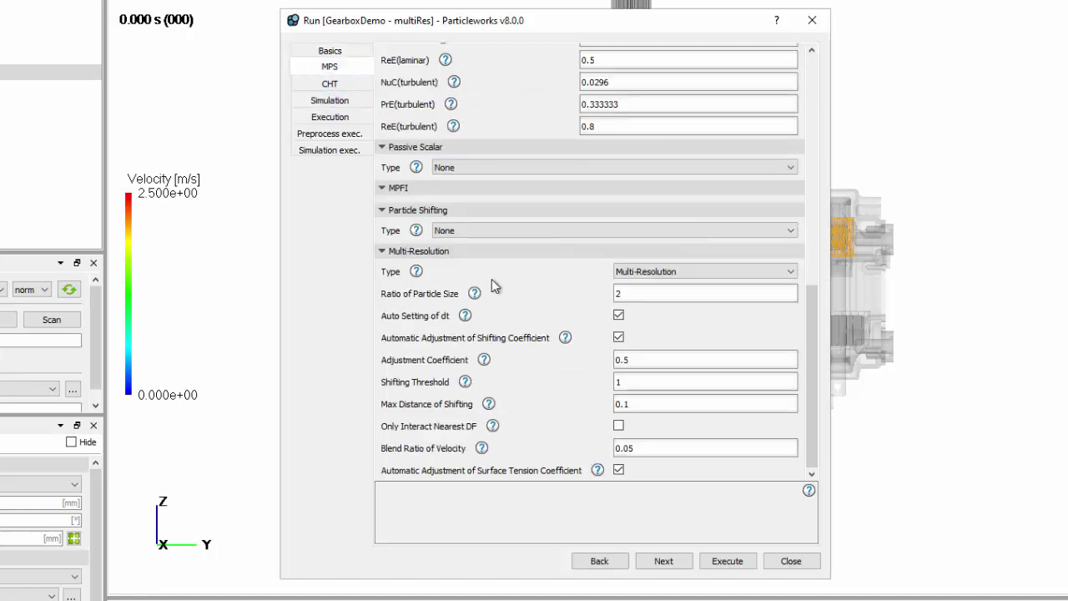
double_click(641, 293)
Step: Toggle automatic grid interval on and off, keep inside/outside resolution 0.5, and close the Run dialog
left_click(359, 53)
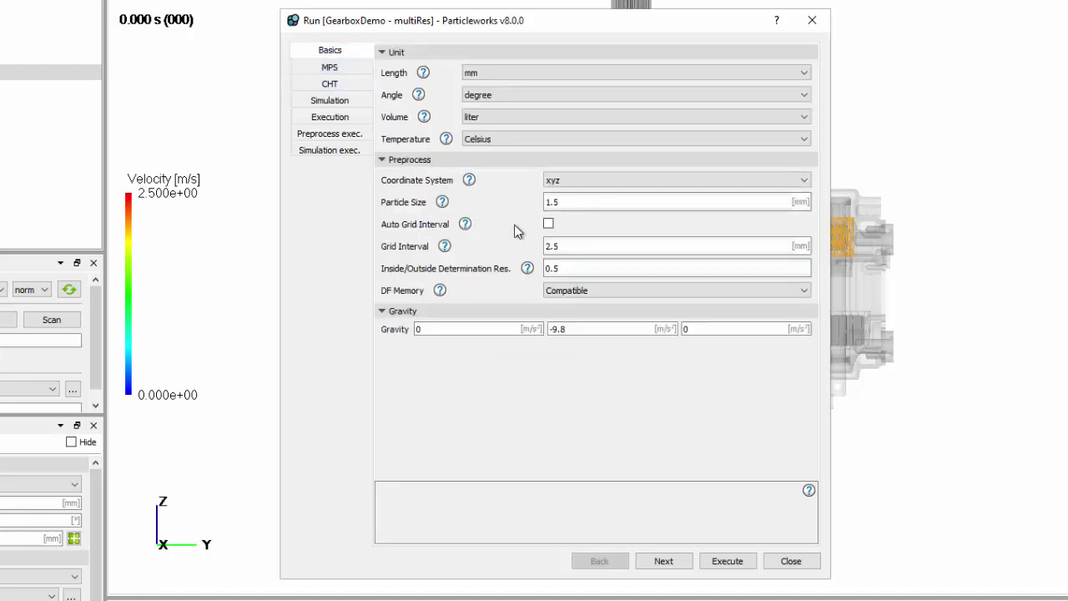
left_click(548, 224)
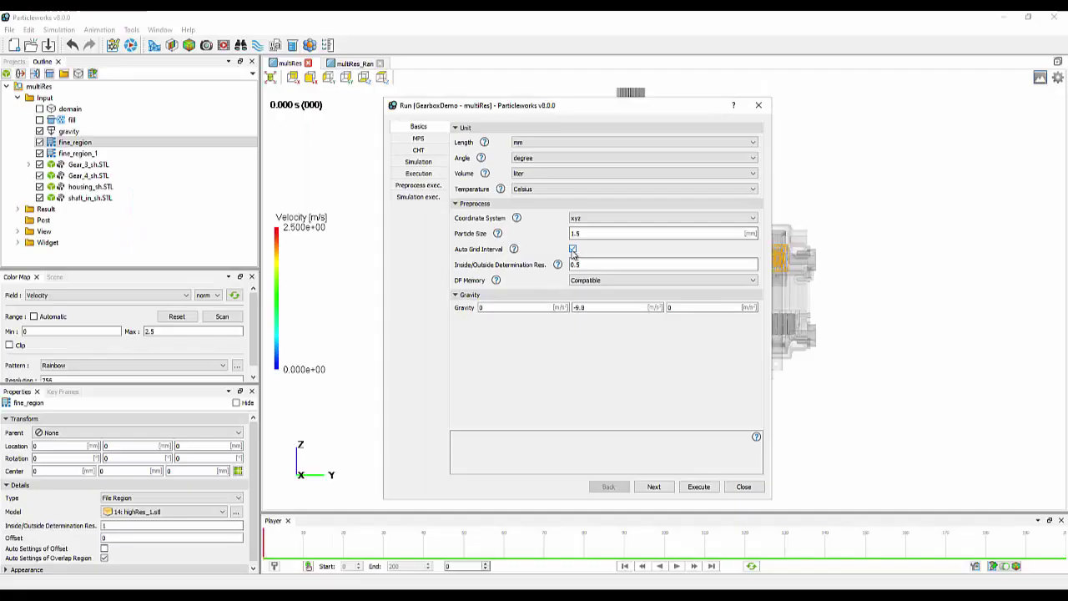
left_click(573, 250)
key("Tab")
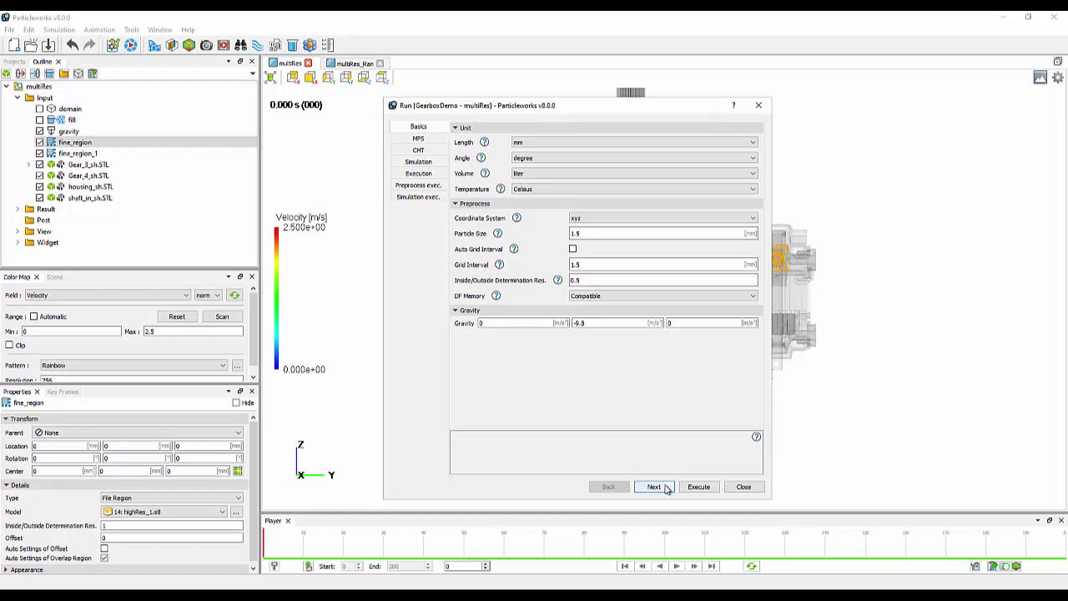
left_click(743, 487)
Step: In multiRes_Ran, hide the coarse fill particles and play fill (fine), pausing at 0.090 s
left_click(356, 64)
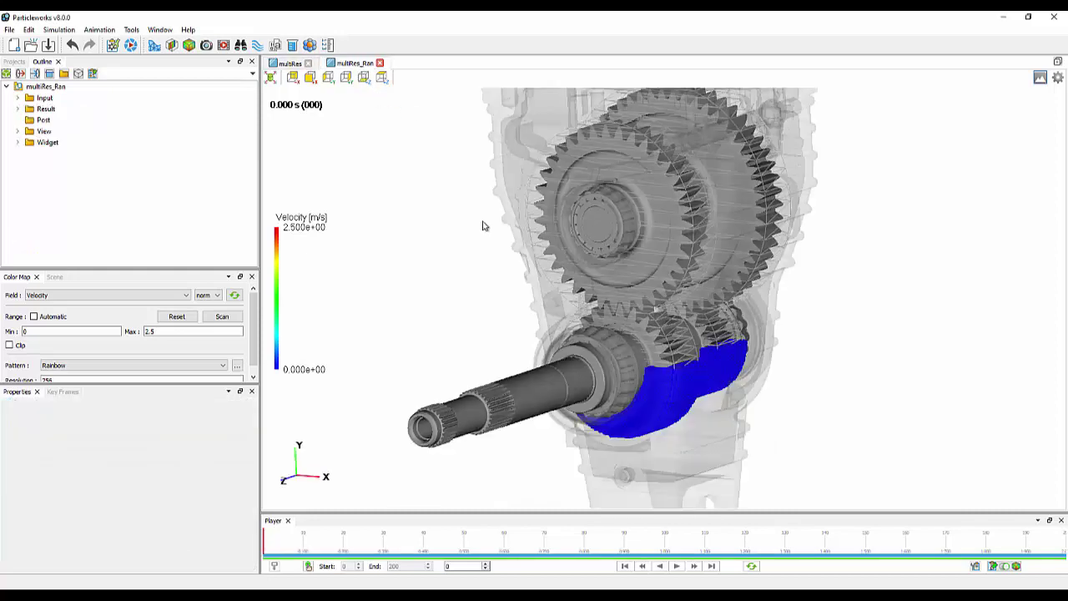
left_click(17, 109)
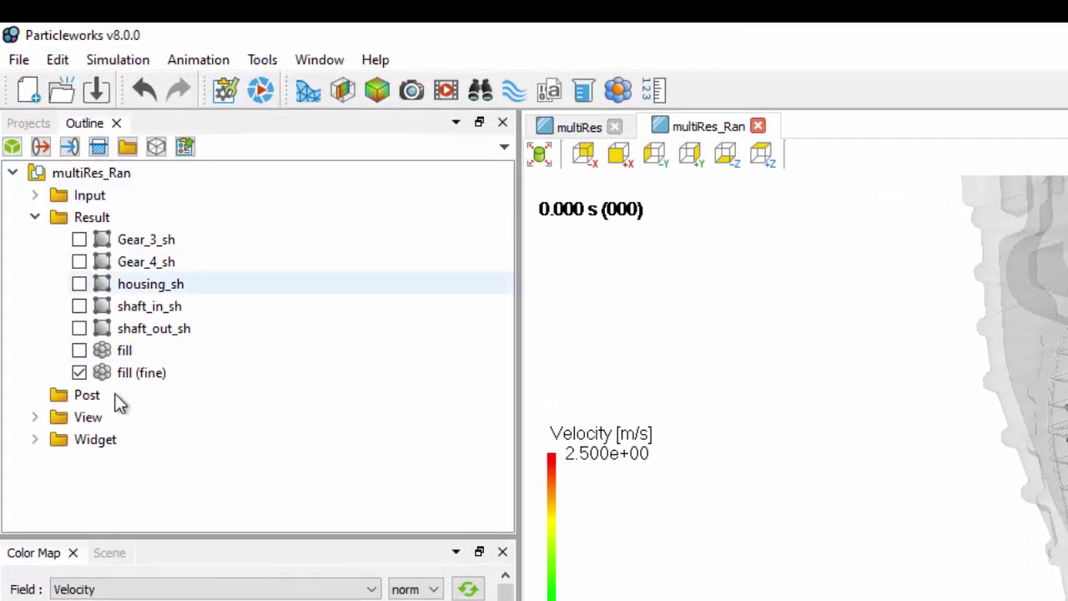
left_click(90, 354)
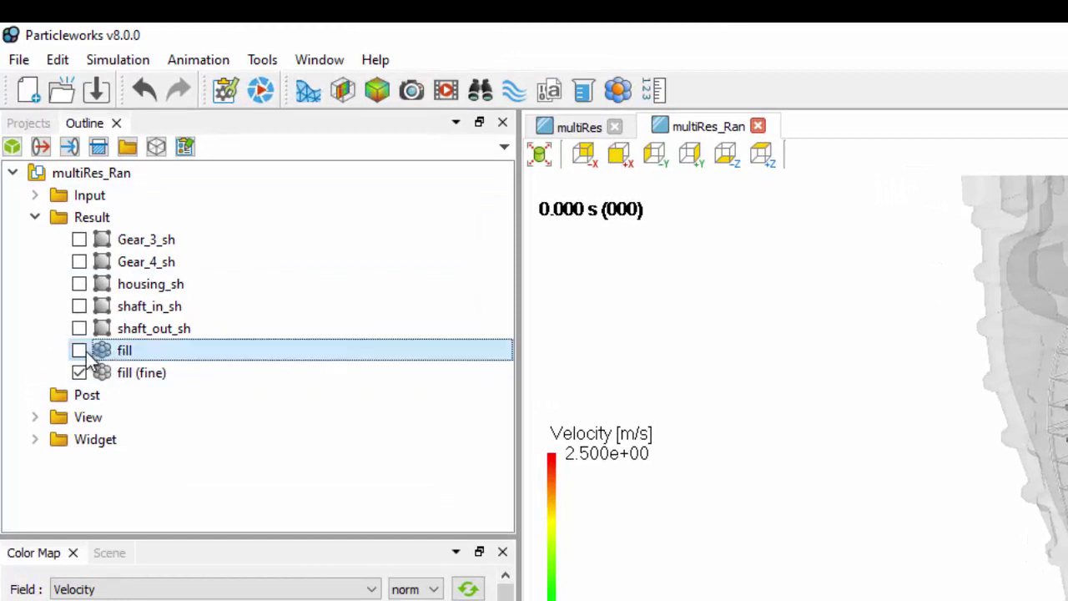
left_click(80, 350)
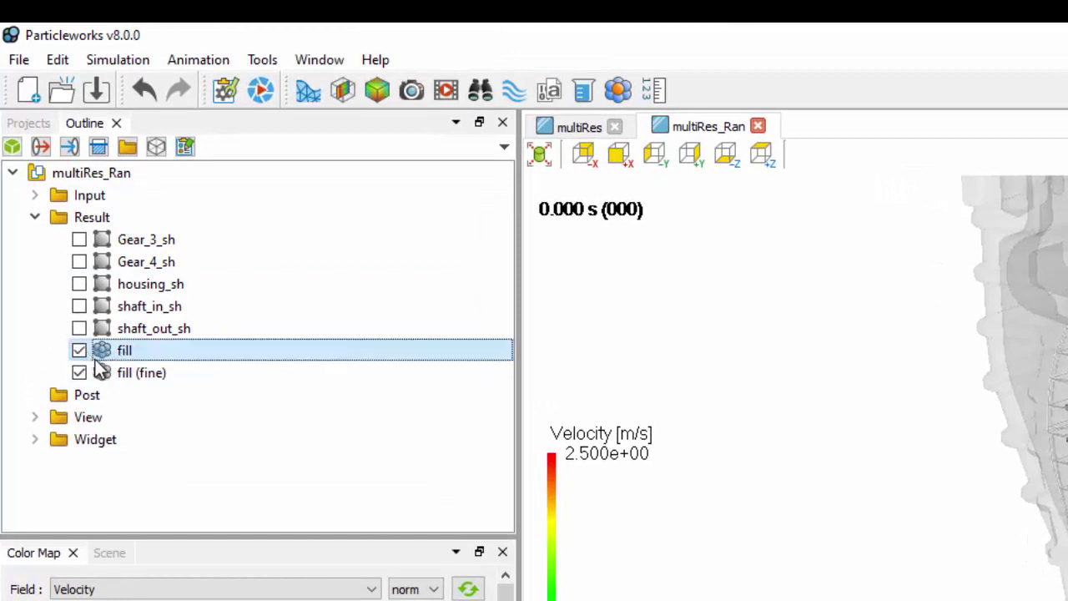
left_click(138, 380)
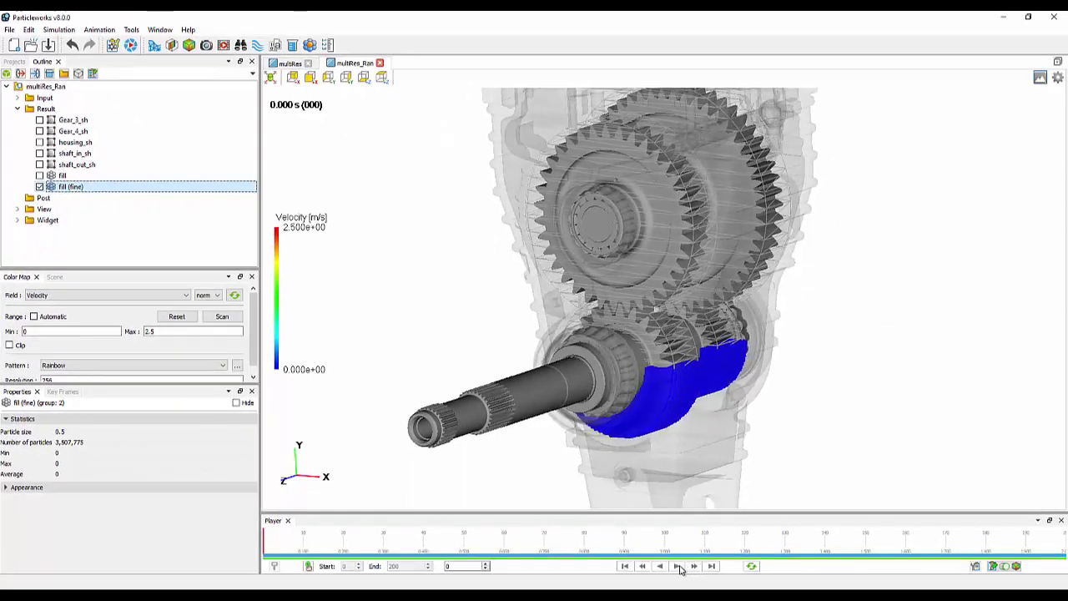
left_click(676, 566)
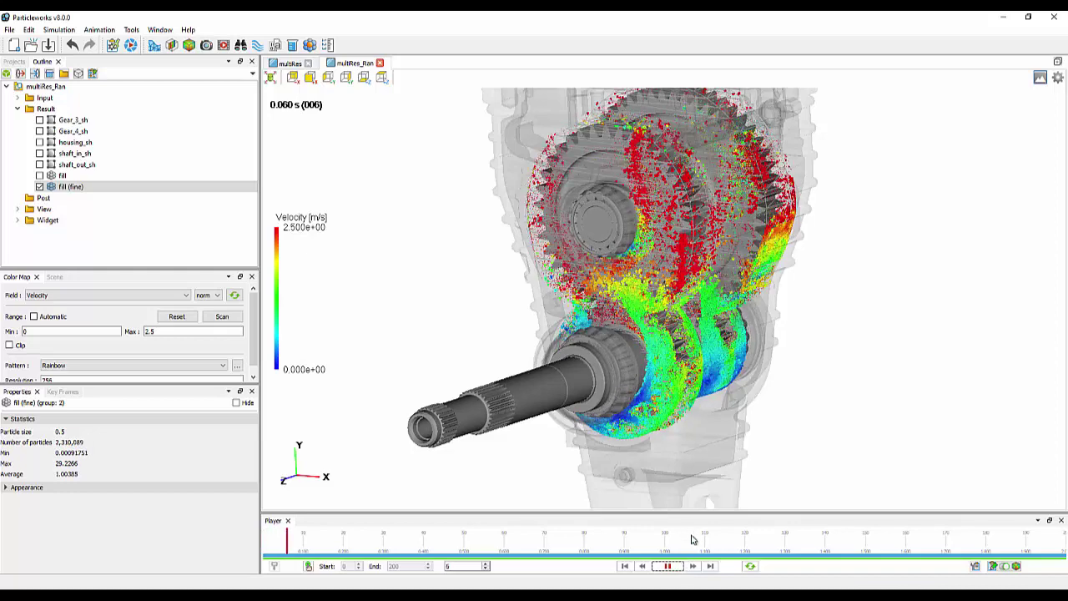
left_click(671, 567)
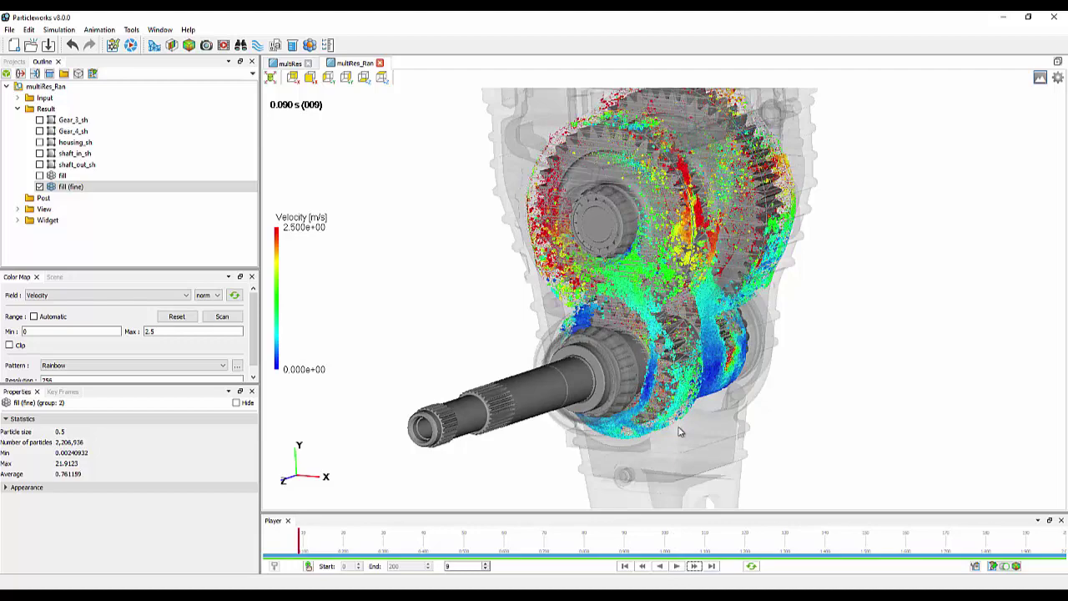
Step: Orbit and zoom to inspect the fine particles around the meshing gear teeth at 0.090 s
left_click_drag(680, 431, 636, 219)
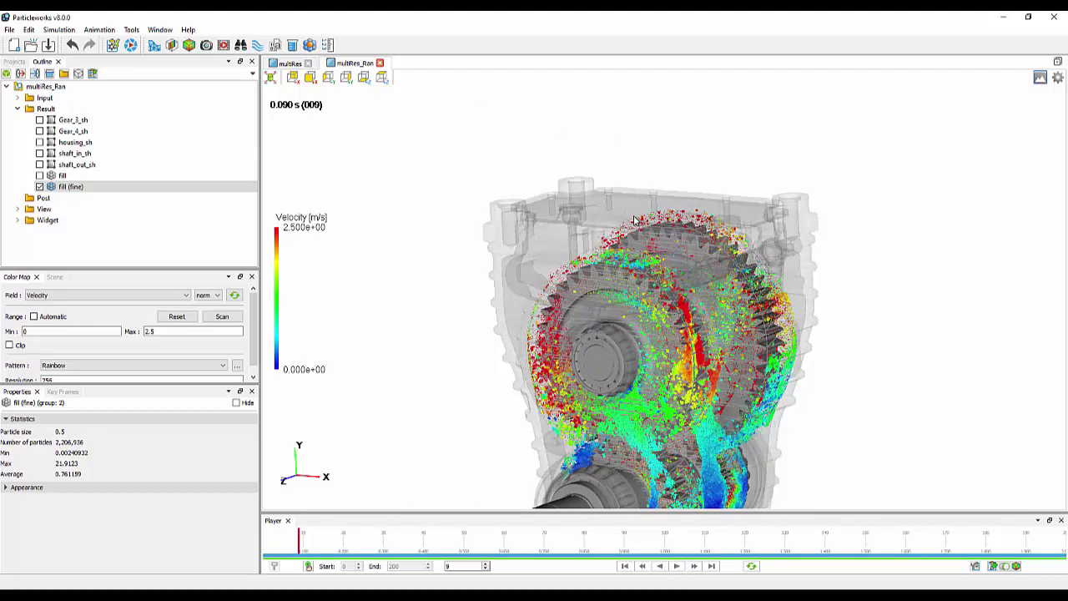
scroll(634, 220, "up", 6)
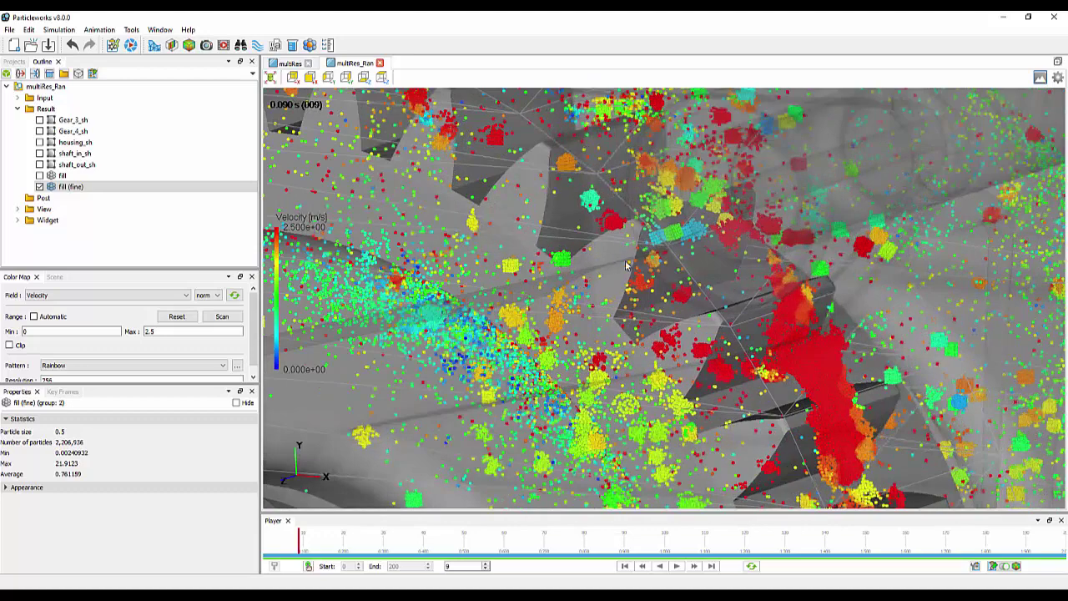
scroll(626, 266, "down", 4)
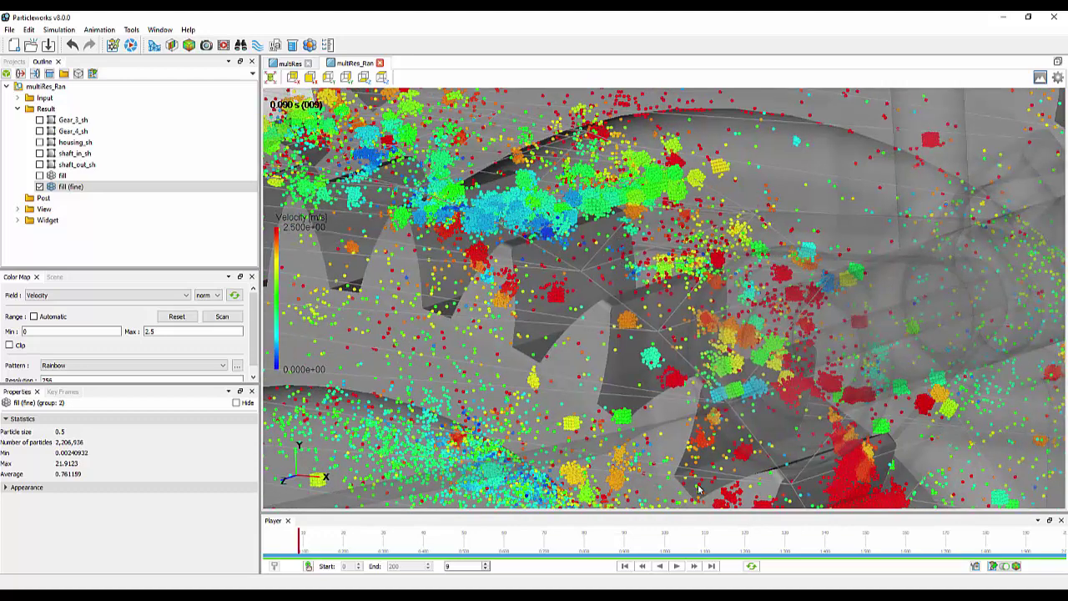
left_click_drag(833, 267, 900, 257)
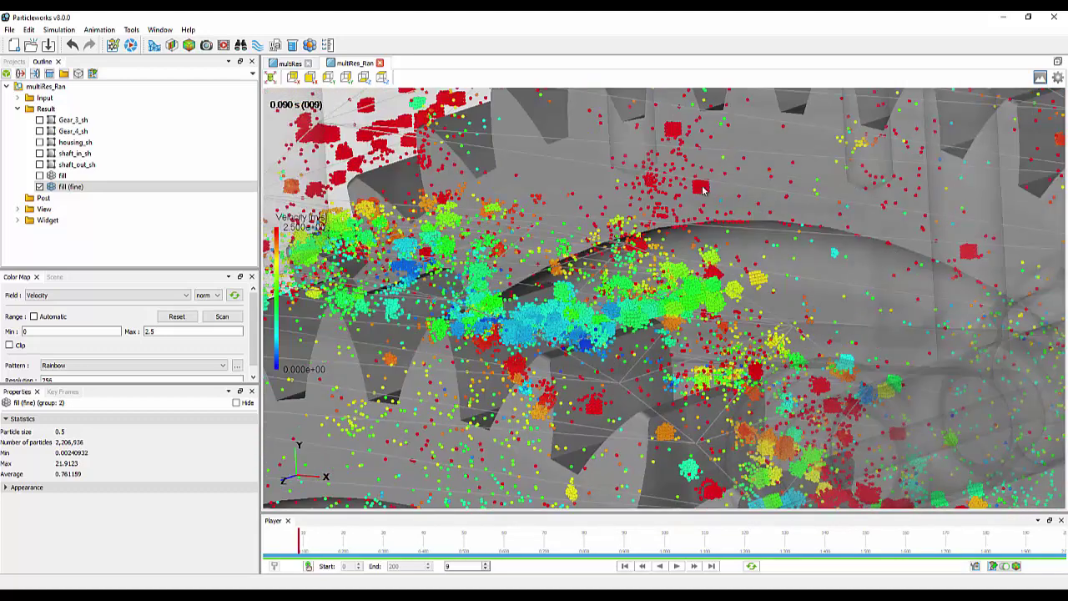
scroll(727, 196, "up", 2)
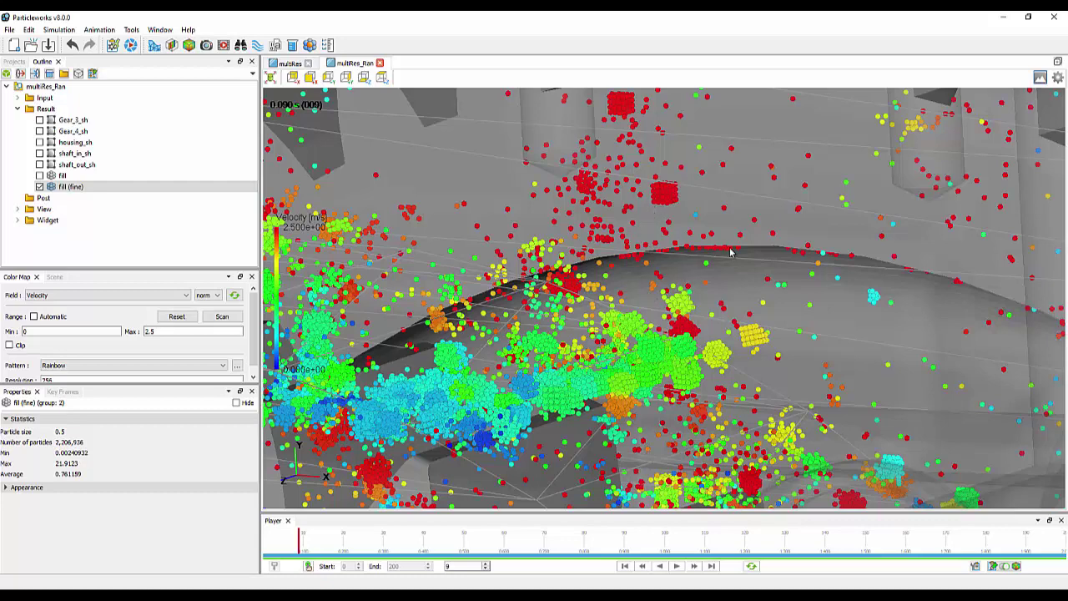
Step: Zoom out to a full view of the oil-covered gears and output shaft
scroll(732, 252, "down", 3)
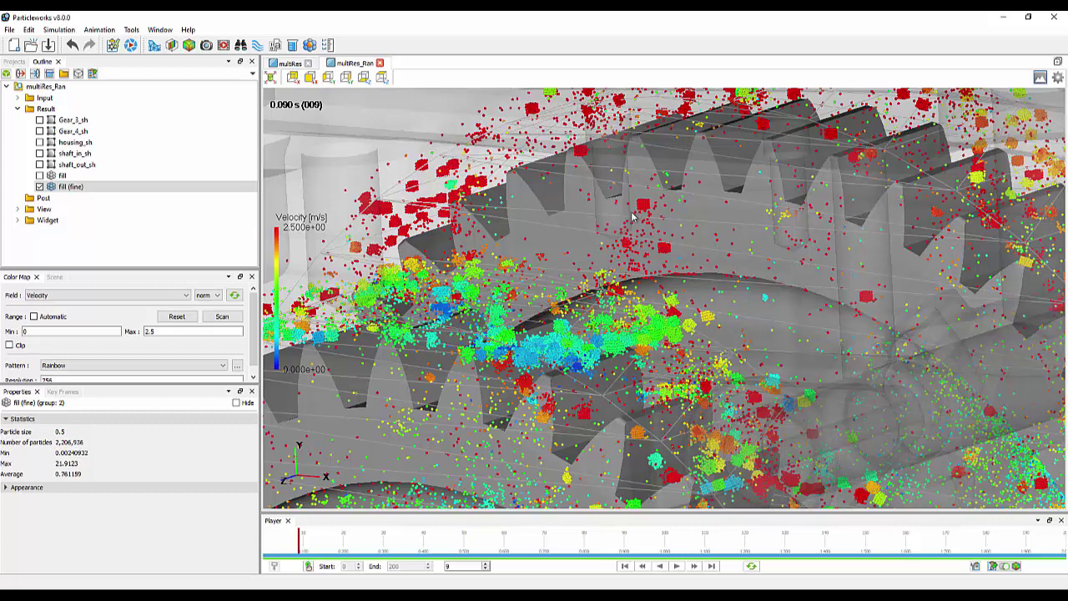
scroll(632, 216, "down", 3)
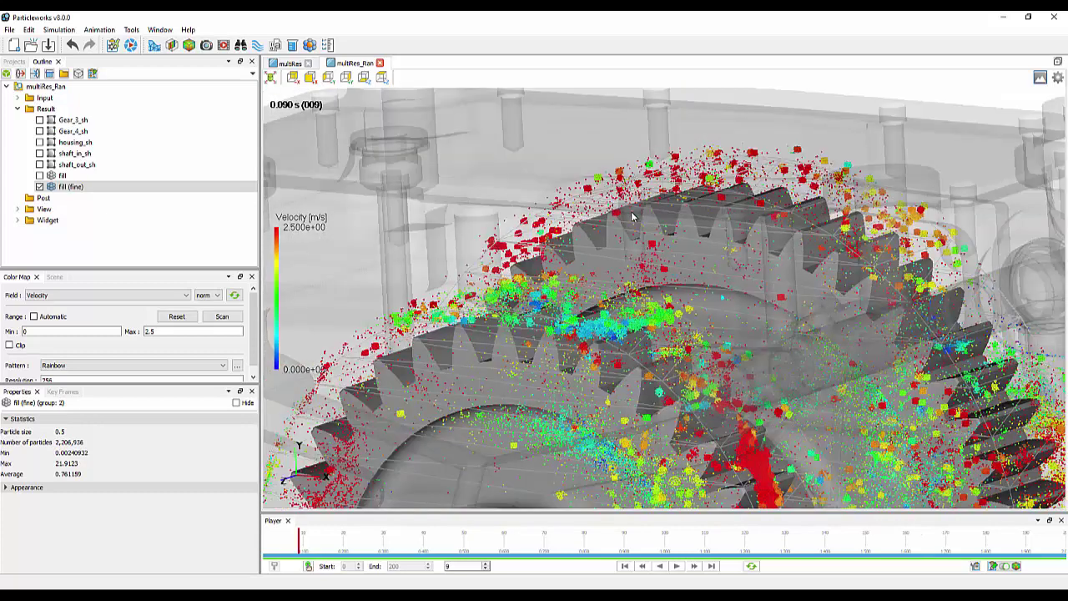
scroll(632, 215, "down", 4)
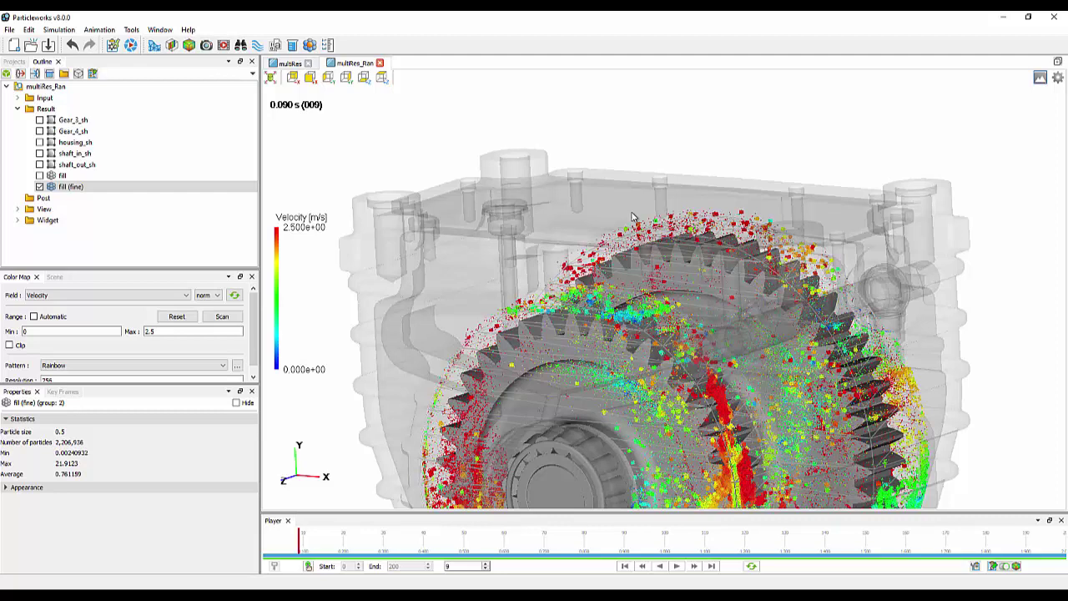
scroll(691, 201, "down", 5)
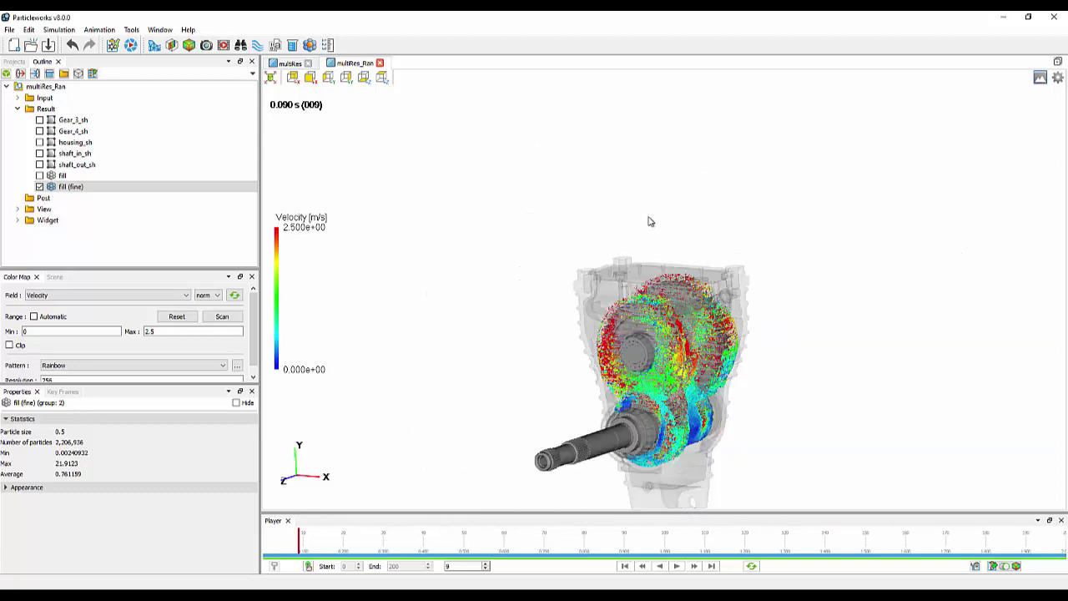
Step: Review the multiRes_Ran MPS Multi-Resolution settings, confirming particle size ratio 4, then close them
left_click(111, 46)
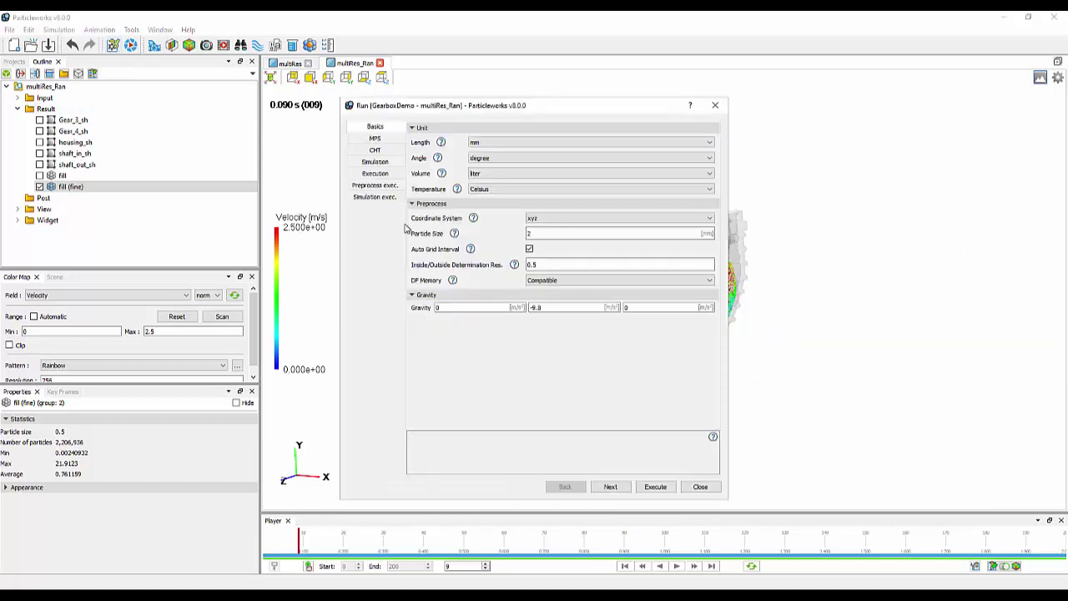
left_click(388, 140)
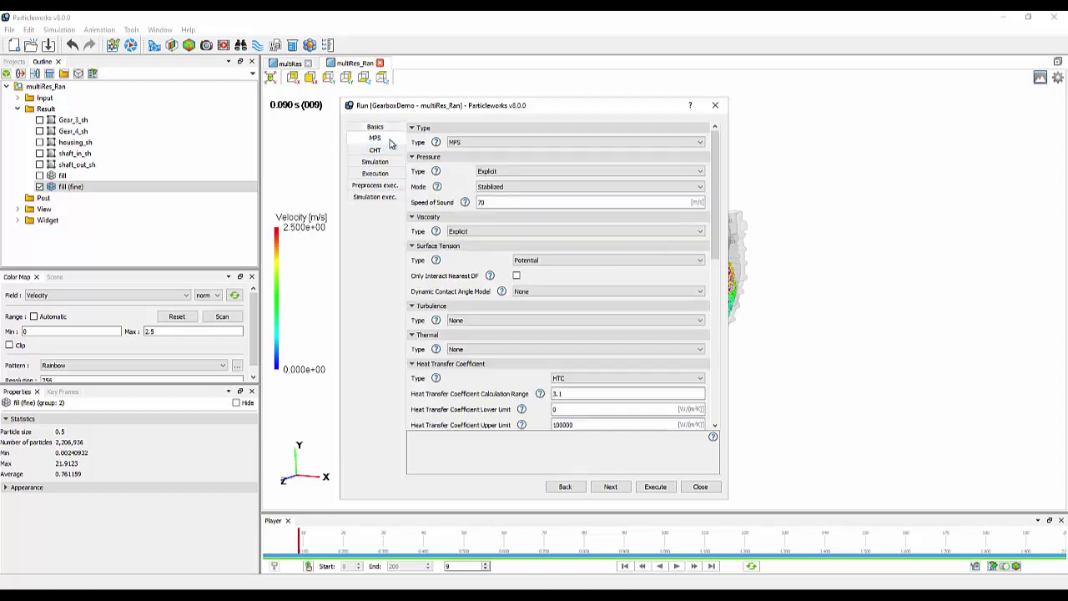
scroll(583, 393, "down", 3)
scroll(583, 392, "down", 7)
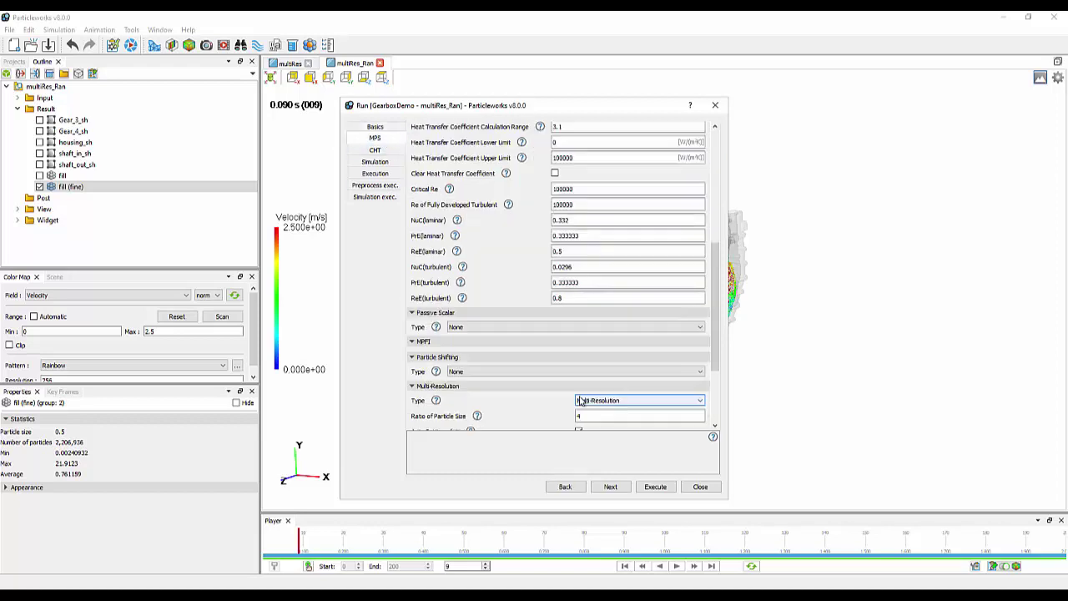
left_click(716, 106)
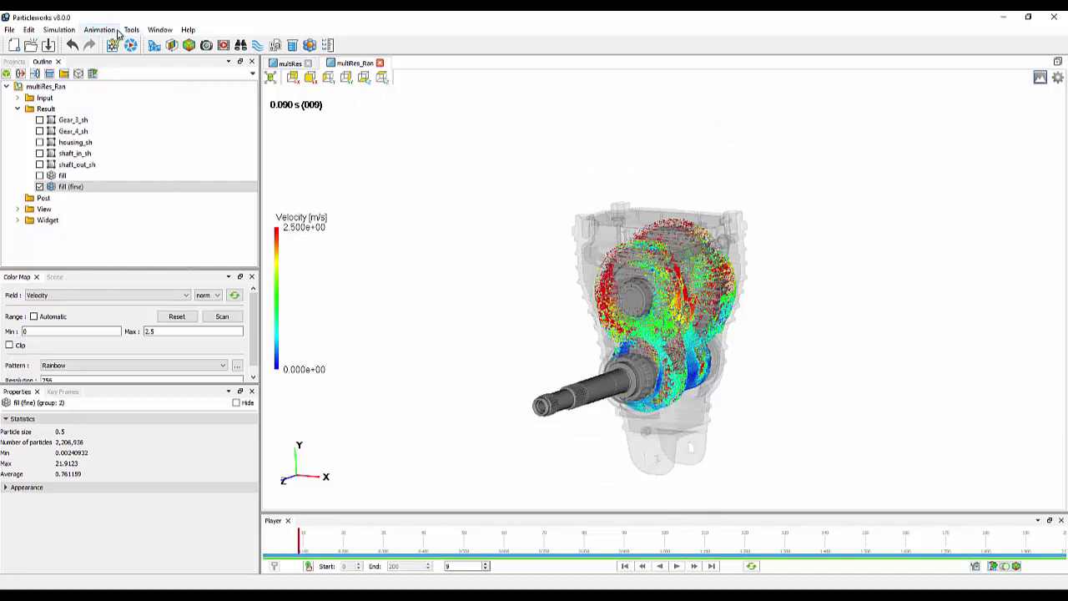
Step: Create a default-size history graph plotting Number of particles (MPS)
left_click(160, 29)
key("Return")
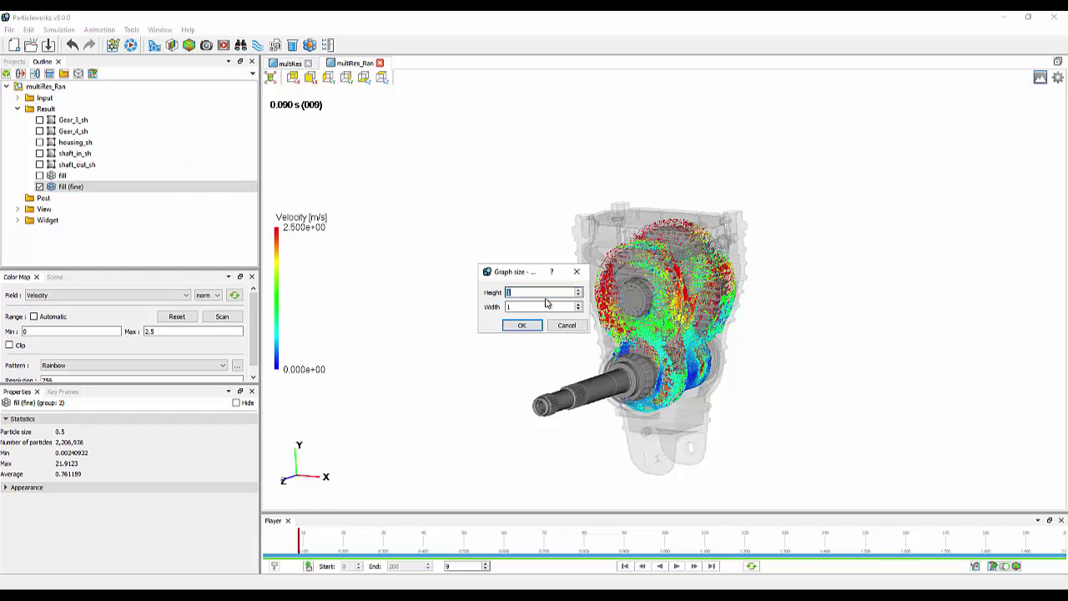
left_click(523, 325)
right_click(493, 339)
left_click(550, 344)
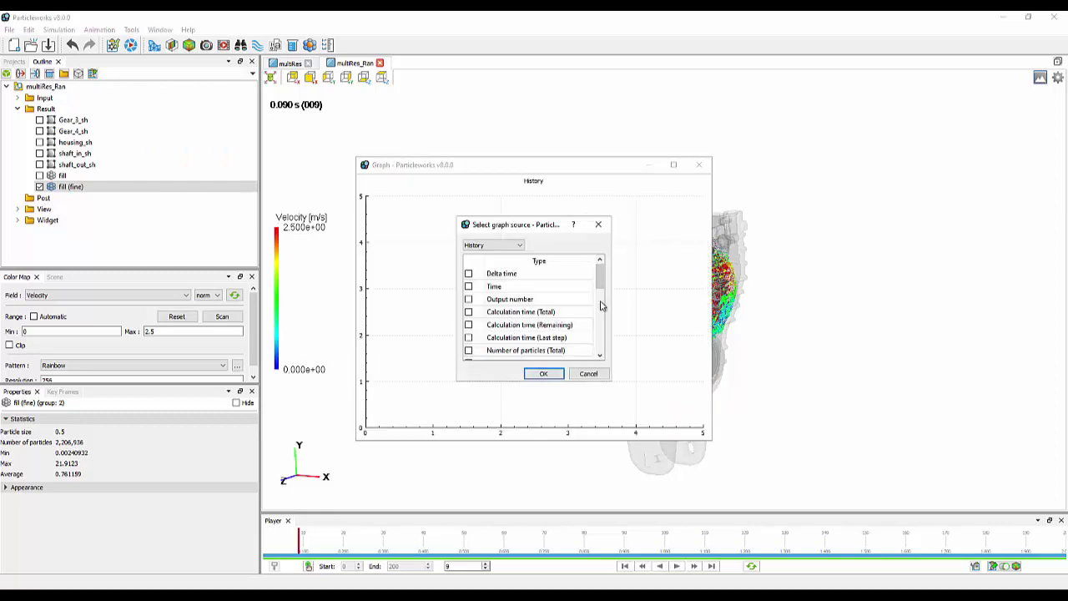
left_click_drag(601, 279, 602, 322)
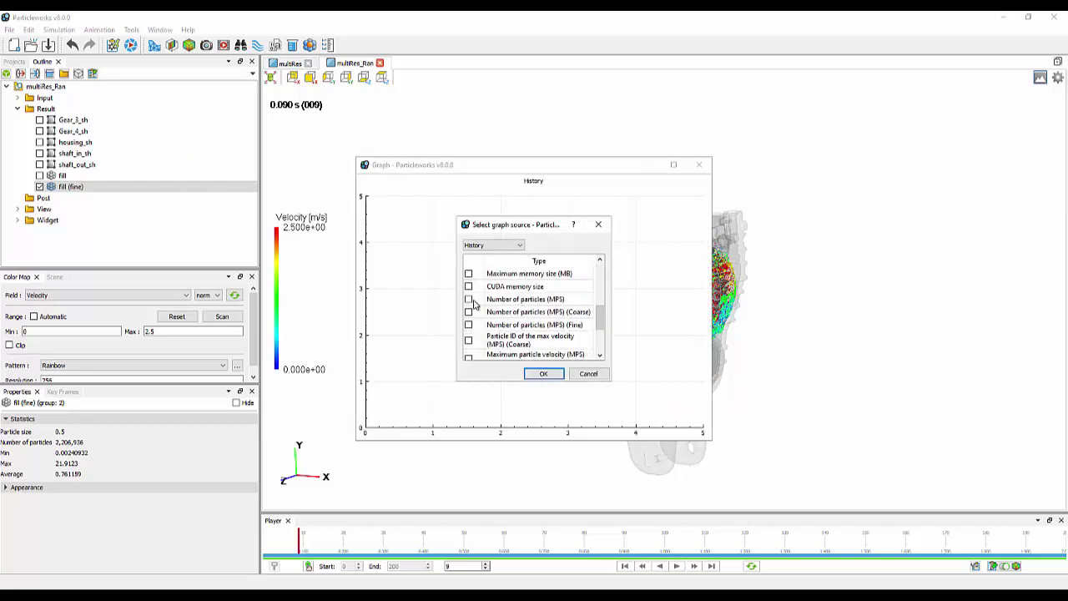
left_click(468, 298)
left_click(544, 373)
Step: Close the particle-count graph and open the NomultiRes_1 comparison case
mouse_move(593, 388)
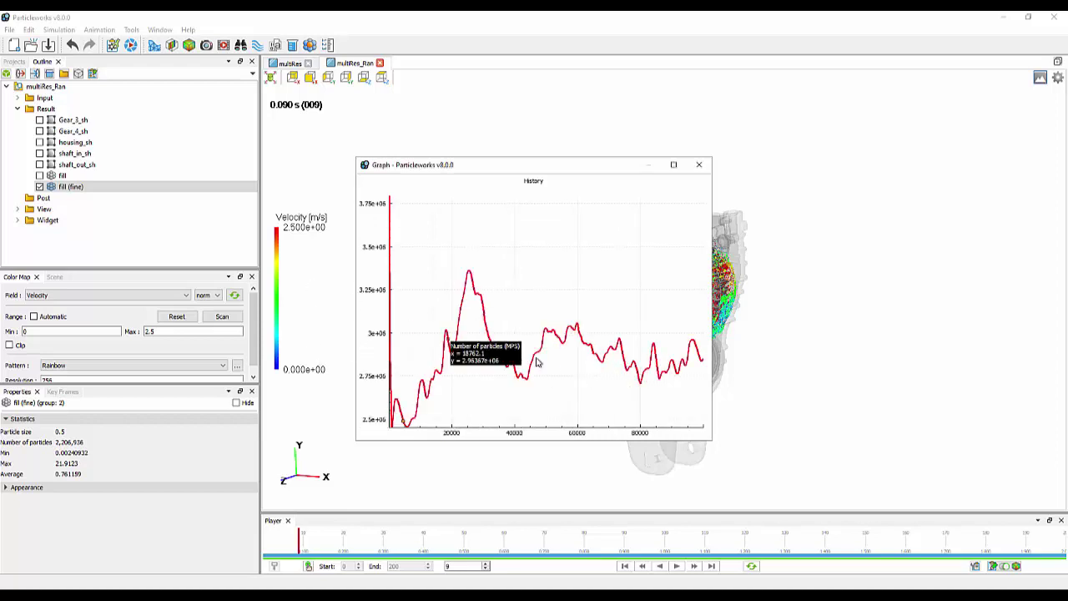
left_click(700, 165)
left_click(20, 73)
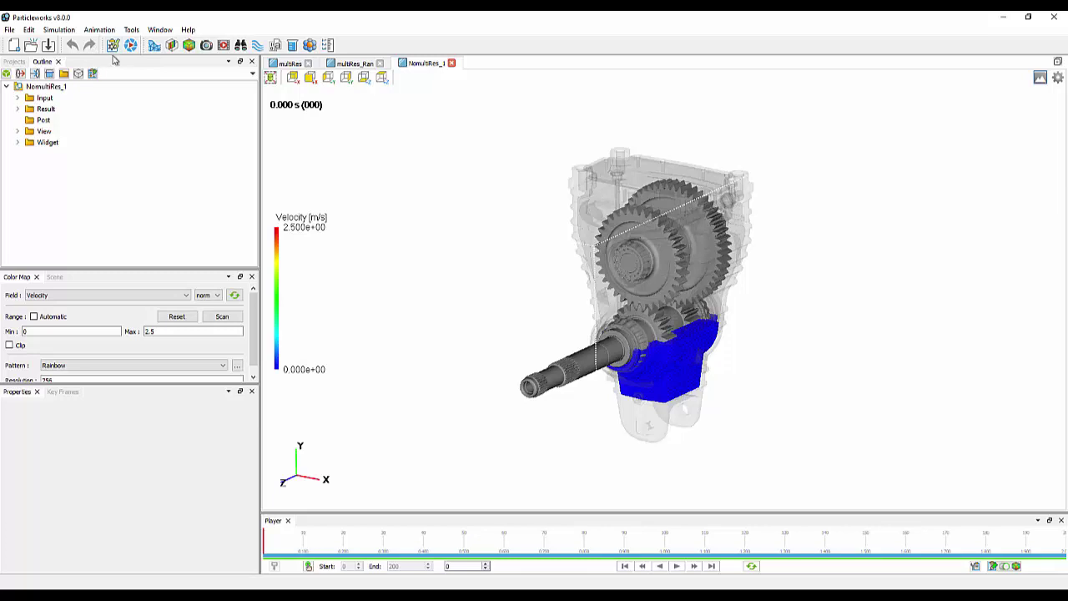
Step: Show the NomultiRes_1 fill statistics: particle size 0.5 with over 18.85 million particles
left_click(113, 44)
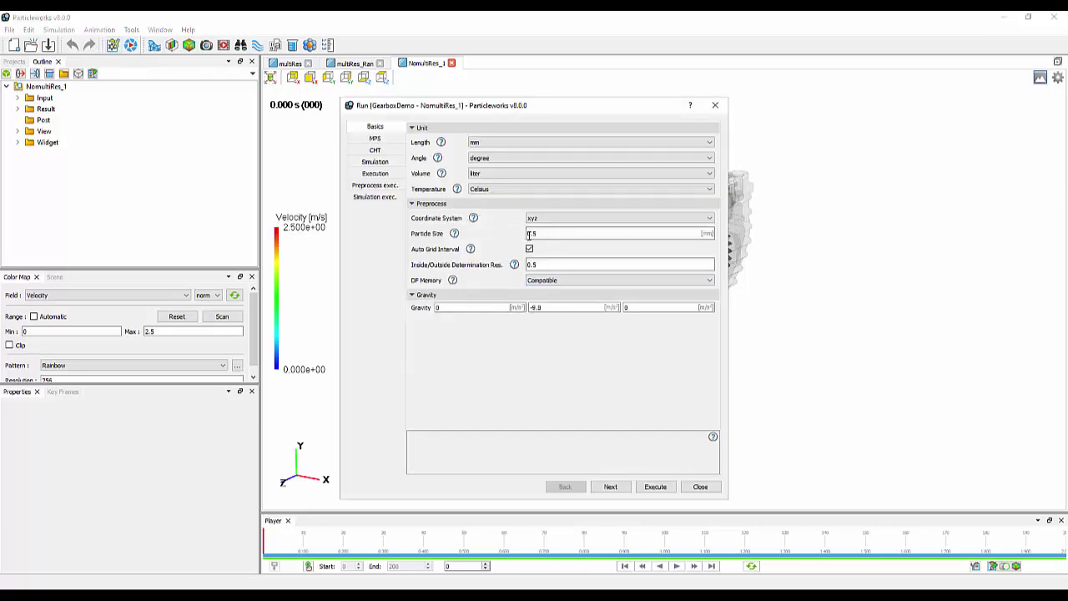
left_click(715, 105)
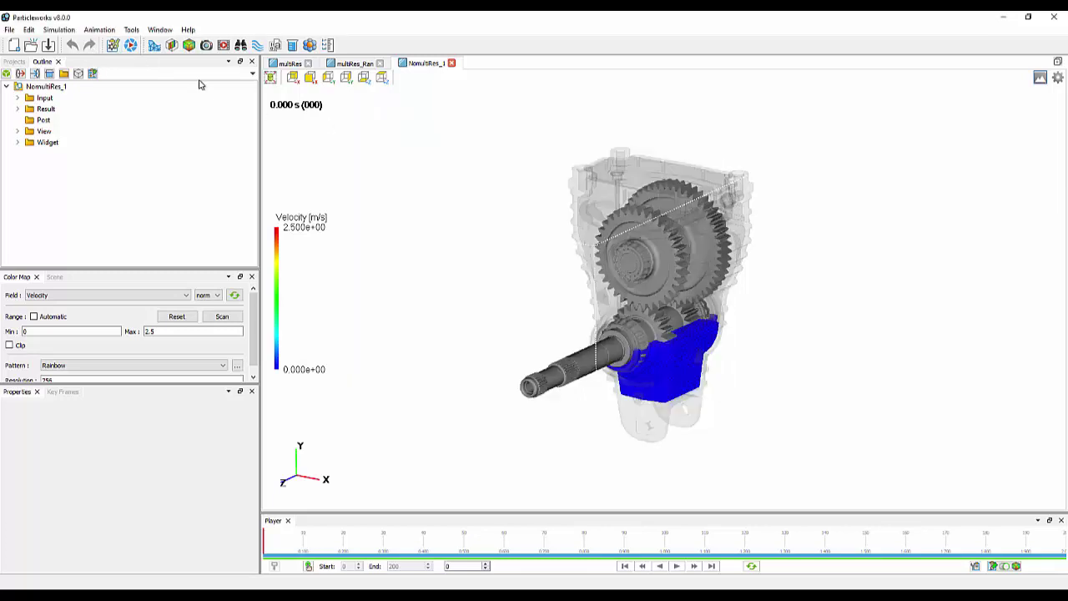
left_click(18, 110)
left_click(61, 175)
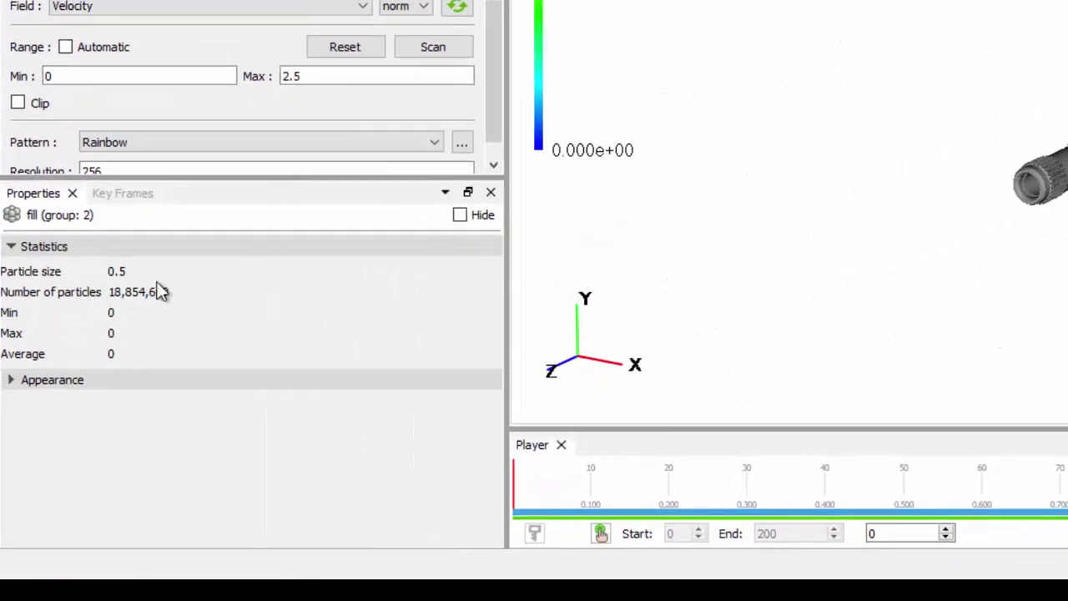